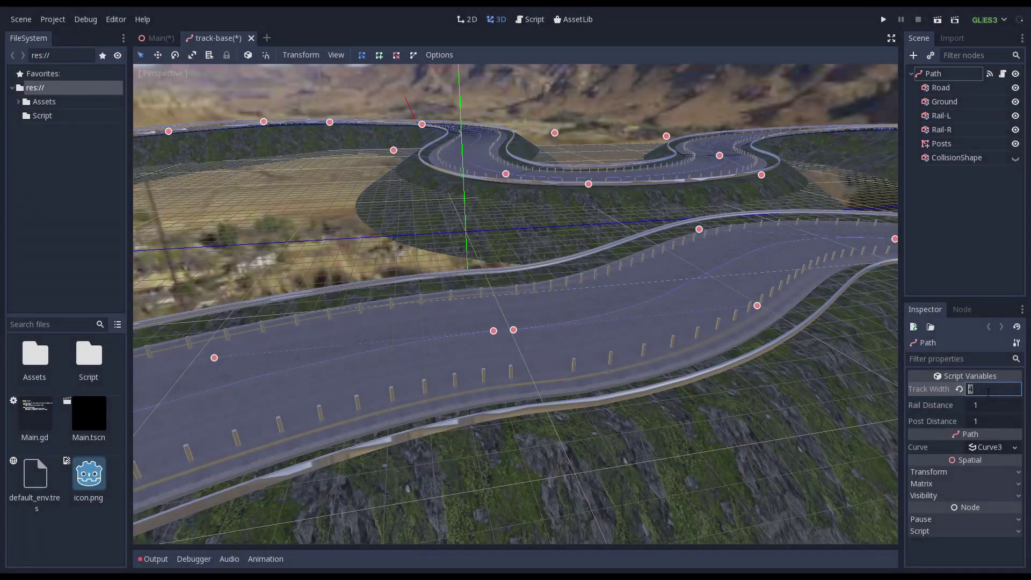
# Step: Set the path's Track Width to 8
pyautogui.press('Return')
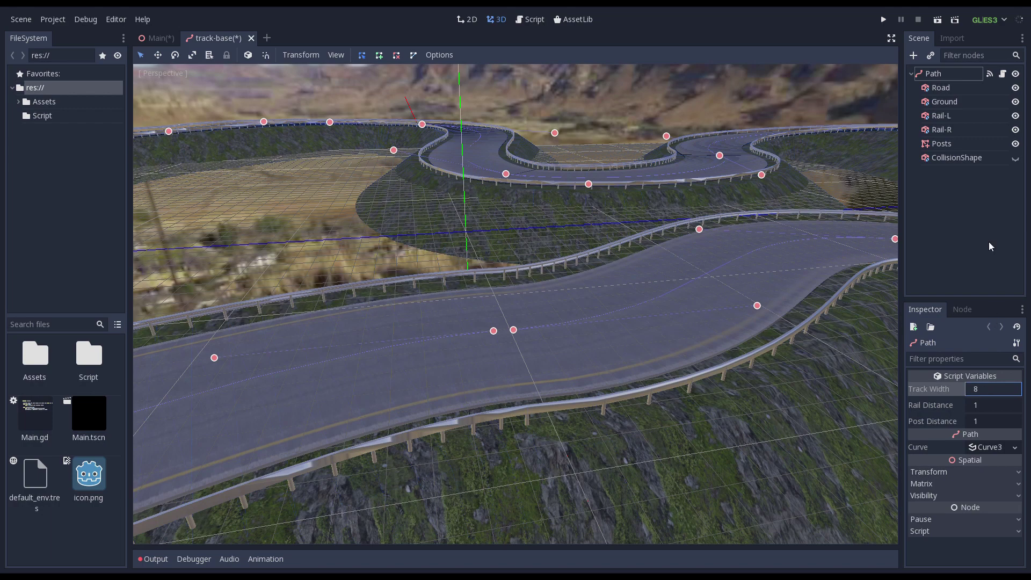
# Step: Open the Path node's script and insert a full-width # separator line above the "update our posts" comment in _update()
pyautogui.click(1003, 76)
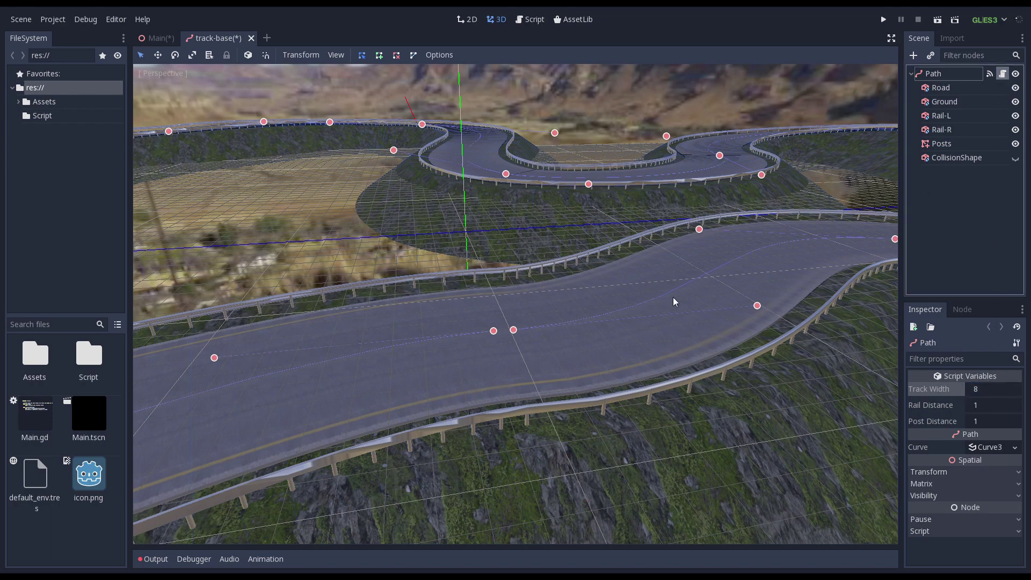
pyautogui.press('F3')
pyautogui.scroll(-8, 577, 272)
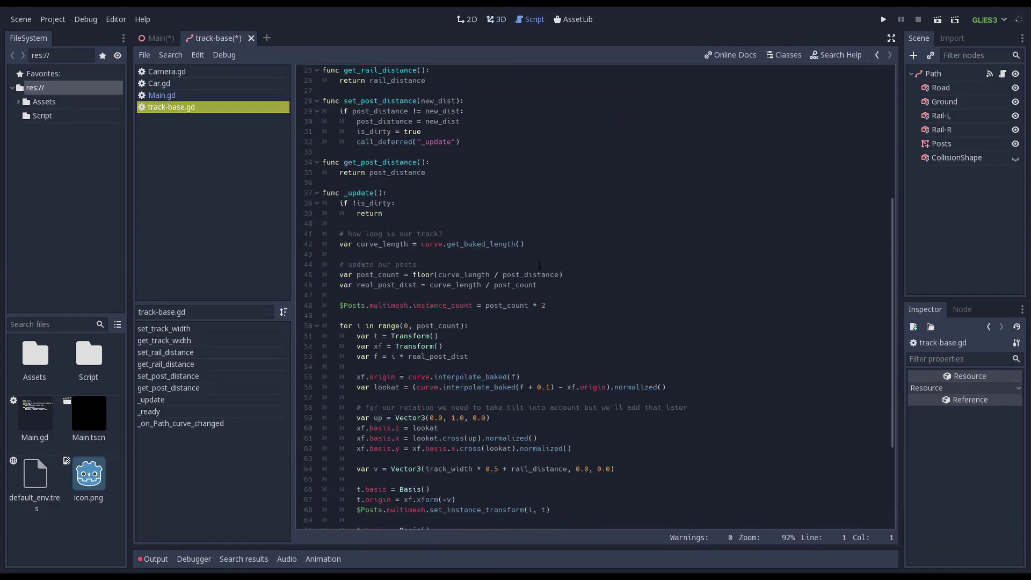
pyautogui.click(541, 259)
pyautogui.press('Return')
pyautogui.write('###################################################################################')
pyautogui.press('Up')
# Step: Copy the separator line above the posts section to start a new section with the comment "# update our rails"
pyautogui.press('Return')
pyautogui.press('Return')
pyautogui.press('Down')
pyautogui.press('Home')
pyautogui.hotkey('shift', 'Down')
pyautogui.hotkey('ctrl', 'c')
pyautogui.press('Up')
pyautogui.press('Up')
pyautogui.press('Up')
pyautogui.hotkey('ctrl', 'v')
pyautogui.press('End')
pyautogui.press('Return')
pyautogui.press('Up')
pyautogui.write('# ')
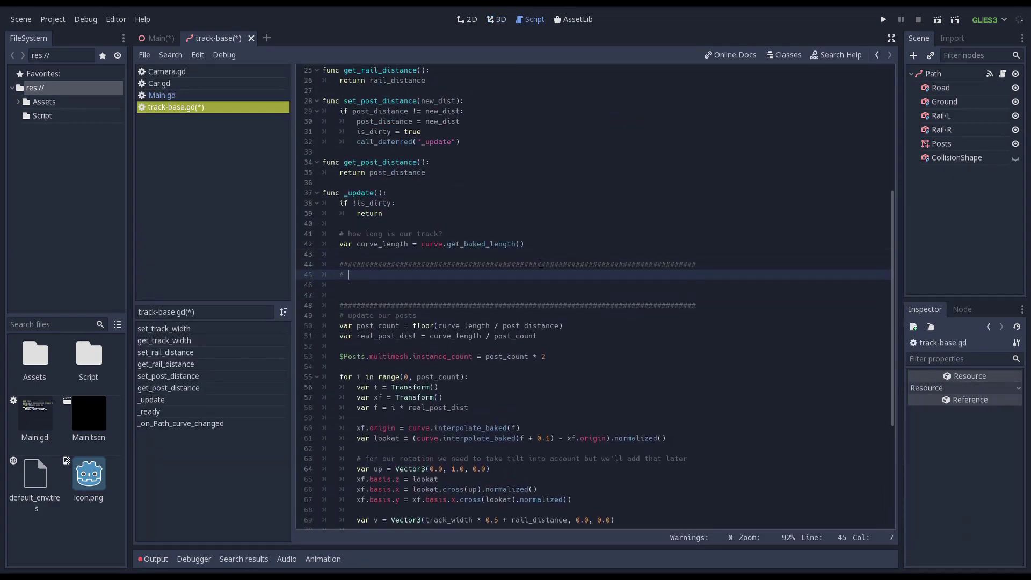
pyautogui.write('update our rails')
# Step: Below the rails comment, declare var rail = $"Rail-L".polygon and add the write-back line $"Rail-L".polygon = rail
pyautogui.press('Return')
pyautogui.write('var rail = $"Rail-L".pol')
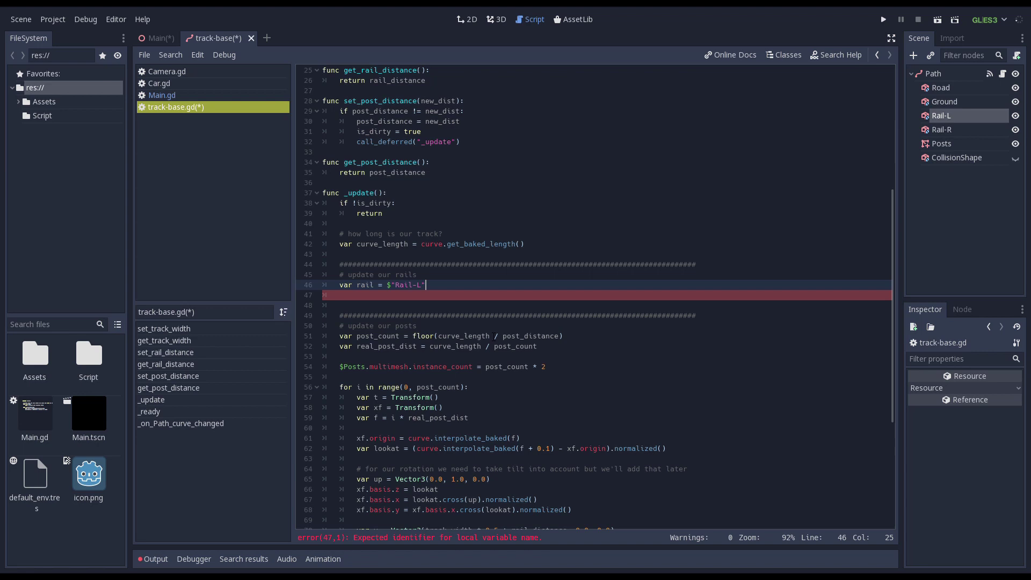
pyautogui.press('Return')
pyautogui.press('Return')
pyautogui.press('Return')
pyautogui.write('$"Rail-L".polygon')
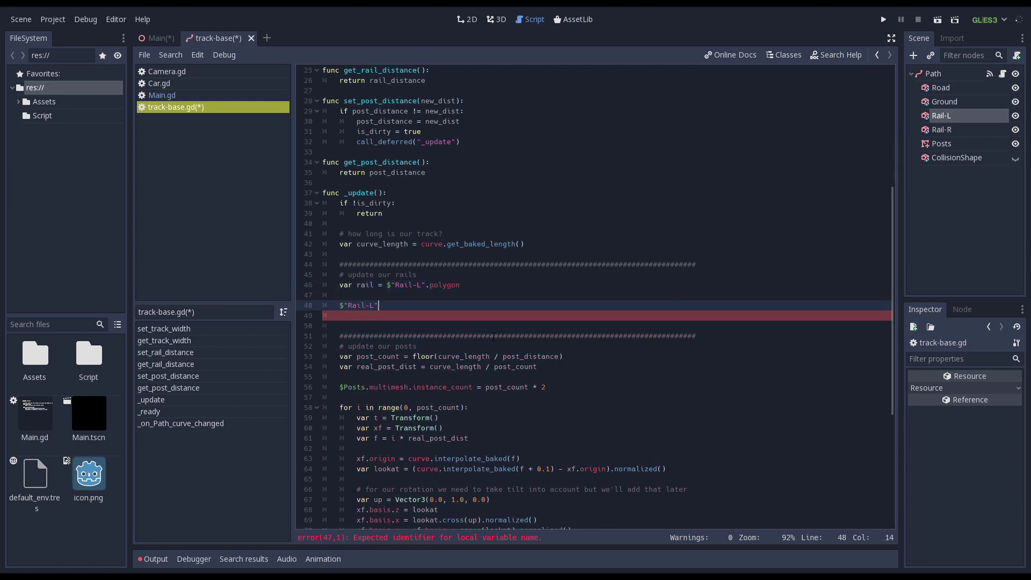
# Step: Above the rail variable, declare var track_half_width = track_width * 0.5
pyautogui.press('Return')
pyautogui.press('Return')
pyautogui.write('var track_half_wid')
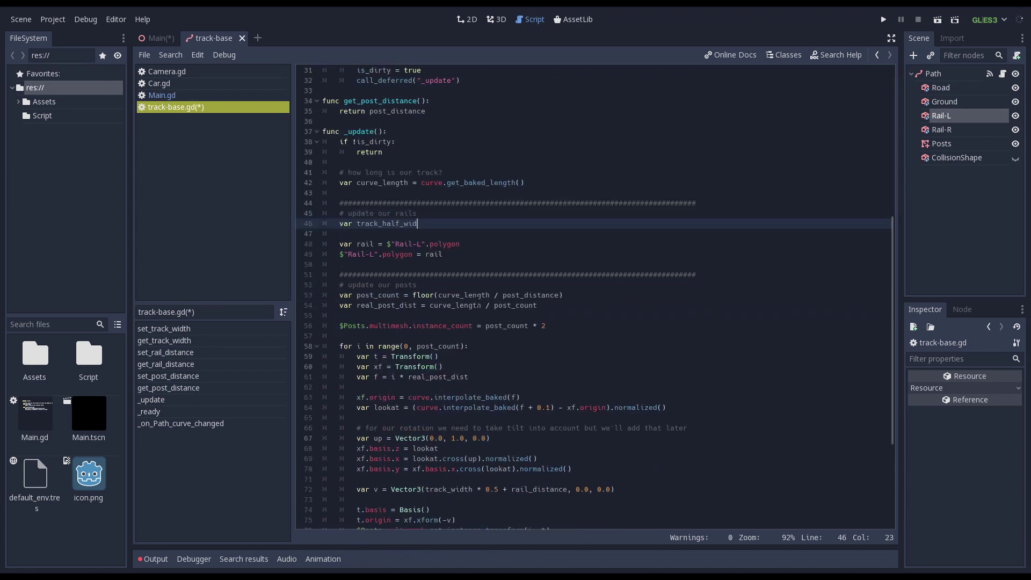
pyautogui.write('5')
# Step: Between the rail declaration and the write-back line, add rail.set(0, Vector2(track_half_width, 0.5)
pyautogui.press('Down')
pyautogui.press('Down')
pyautogui.press('Return')
pyautogui.write('rail')
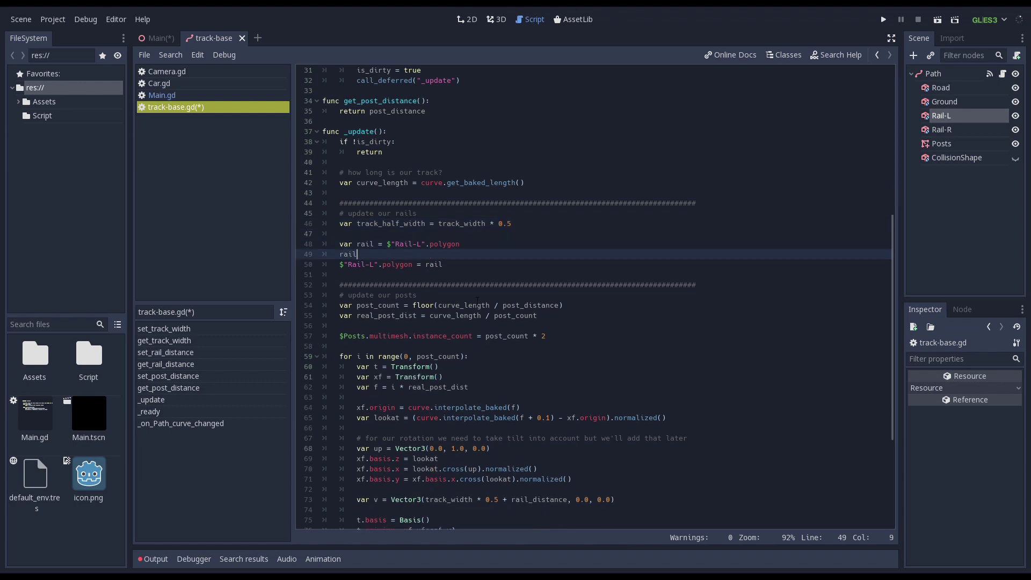
pyautogui.write('.set(0, Vector2(tr')
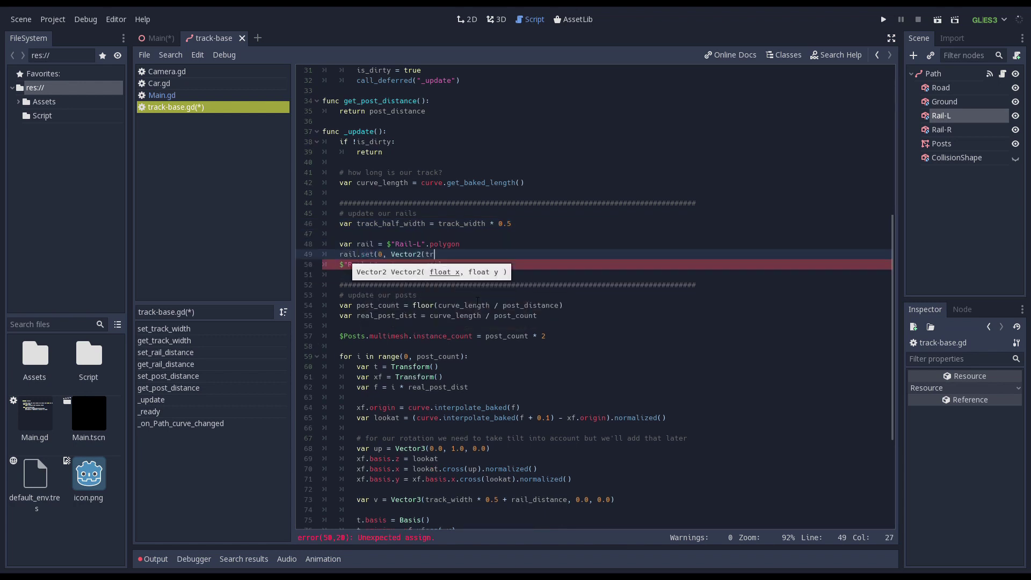
pyautogui.write('ack_half_width  0.5)')
# Step: Duplicate the rail.set line nine times above the line that assigns rail back to the polygon
pyautogui.hotkey('ctrl', 'c')
pyautogui.press('Down')
pyautogui.press('Down')
pyautogui.press('Up')
pyautogui.hotkey('ctrl', 'v')
pyautogui.hotkey('ctrl', 'v')
pyautogui.hotkey('ctrl', 'v')
pyautogui.hotkey('ctrl', 'v')
pyautogui.hotkey('ctrl', 'v')
pyautogui.hotkey('ctrl', 'v')
pyautogui.hotkey('ctrl', 'v')
pyautogui.hotkey('ctrl', 'v')
pyautogui.hotkey('ctrl', 'v')
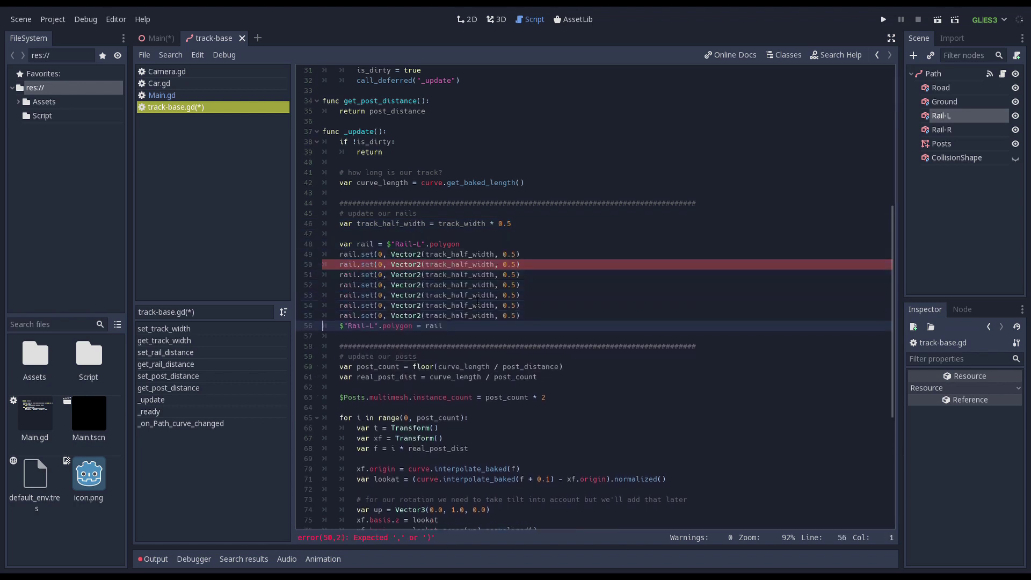
# Step: Renumber the point indices of the nine copied rail.set lines from 1 to 9
pyautogui.press('Up')
pyautogui.press('Up')
pyautogui.press('Up')
pyautogui.press('Up')
pyautogui.press('Up')
pyautogui.press('Up')
pyautogui.press('Up')
pyautogui.press('Up')
pyautogui.press('Up')
pyautogui.press('Right')
pyautogui.press('Right')
pyautogui.press('Right')
pyautogui.press('Right')
pyautogui.press('Right')
pyautogui.press('Right')
pyautogui.press('Right')
pyautogui.press('Right')
pyautogui.press('Right')
pyautogui.press('Right')
pyautogui.press('Right')
pyautogui.press('BackSpace')
pyautogui.write('1')
pyautogui.press('Down')
pyautogui.press('BackSpace')
pyautogui.write('2')
pyautogui.press('Down')
pyautogui.press('BackSpace')
pyautogui.press('3')
pyautogui.press('Down')
pyautogui.press('BackSpace')
pyautogui.press('4')
pyautogui.press('Down')
pyautogui.press('BackSpace')
pyautogui.press('Down')
pyautogui.press('Up')
pyautogui.press('5')
pyautogui.press('Down')
pyautogui.press('BackSpace')
pyautogui.press('6')
pyautogui.press('Down')
pyautogui.press('BackSpace')
pyautogui.press('7')
pyautogui.press('Down')
pyautogui.press('BackSpace')
pyautogui.press('8')
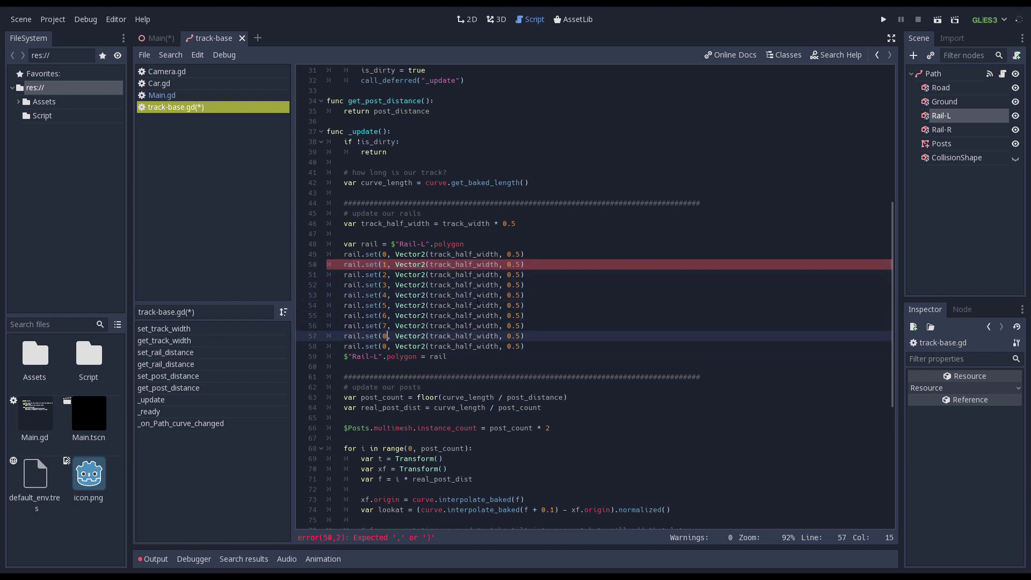
pyautogui.press('Down')
pyautogui.press('BackSpace')
pyautogui.write('9')
# Step: Append the missing closing parenthesis to all ten rail.set lines, indices 0 to 9
pyautogui.press('Up')
pyautogui.press('Up')
pyautogui.press('Up')
pyautogui.press('Up')
pyautogui.press('Up')
pyautogui.press('Up')
pyautogui.press('Up')
pyautogui.press('Up')
pyautogui.press('Up')
pyautogui.press('End')
pyautogui.press(')')
pyautogui.press('Down')
pyautogui.press(')')
pyautogui.press('Down')
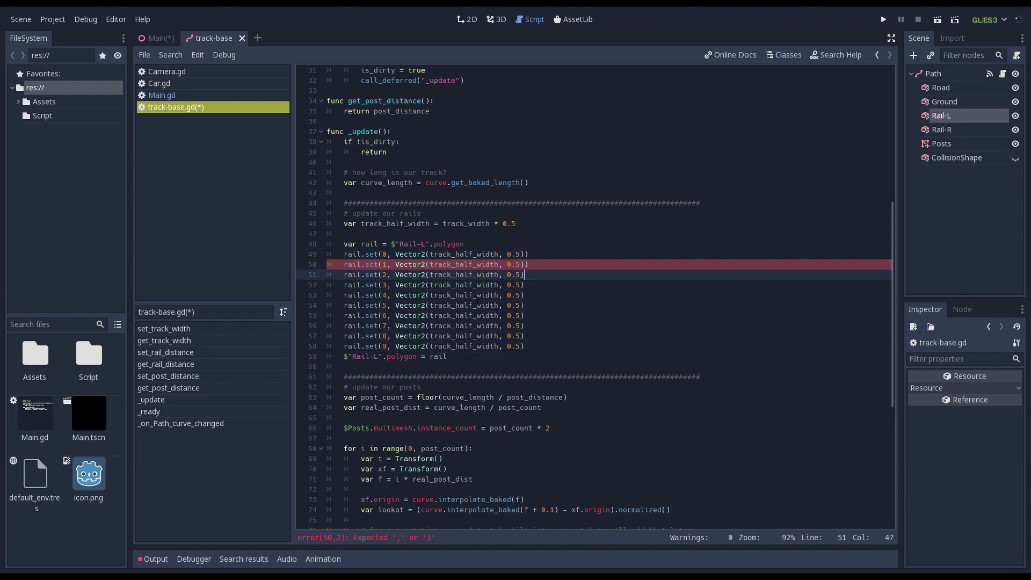
pyautogui.press(')')
pyautogui.press('Down')
pyautogui.press(')')
pyautogui.press('Down')
pyautogui.press(')')
pyautogui.press('Down')
pyautogui.press(')')
pyautogui.press('Down')
pyautogui.press(')')
pyautogui.press('Down')
pyautogui.press(')')
pyautogui.press('Down')
pyautogui.press(')')
pyautogui.press('Down')
pyautogui.press(')')
# Step: Set the second Vector2 value of rail points 8 and 7 to 0.25 and of point 6 to 0.28
pyautogui.press('Up')
pyautogui.press('Left')
pyautogui.press('Left')
pyautogui.press('BackSpace')
pyautogui.write('25')
pyautogui.press('Up')
pyautogui.press('Left')
pyautogui.press('BackSpace')
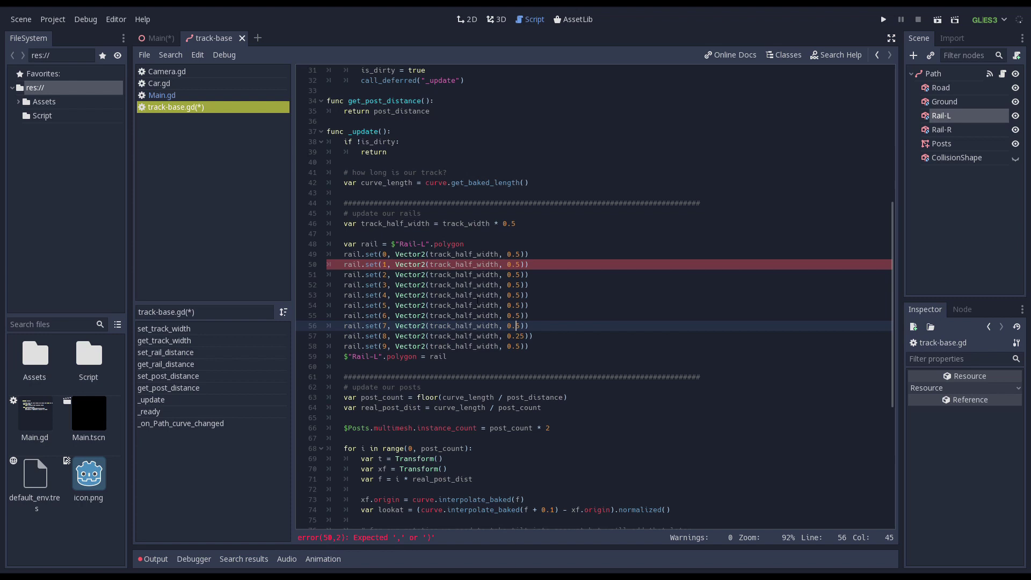
pyautogui.write('25')
pyautogui.press('Up')
pyautogui.press('Left')
pyautogui.press('BackSpace')
pyautogui.write('28')
# Step: Set the second Vector2 value of rail point 5 to 0.32, point 4 to 0.55 and point 3 to 0.4
pyautogui.press('Up')
pyautogui.press('Left')
pyautogui.press('Up')
pyautogui.press('Left')
pyautogui.press('5')
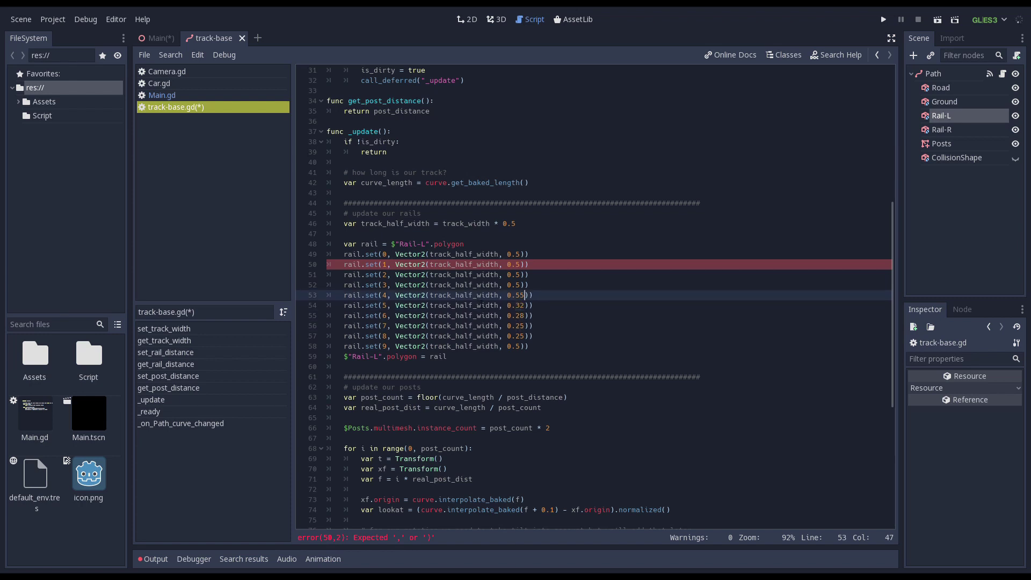
pyautogui.press('Up')
pyautogui.press('Left')
pyautogui.press('BackSpace')
pyautogui.press('4')
# Step: Set the second Vector2 value of rail point 2 to 0.43 and of point 1 to 0.47
pyautogui.press('Up')
pyautogui.press('BackSpace')
pyautogui.press('4')
pyautogui.press('3')
pyautogui.press('Up')
pyautogui.press('Left')
pyautogui.press('BackSpace')
pyautogui.press('4')
pyautogui.press('7')
# Step: Subtract 0.5 from track_half_width in the rail.set lines for points 1 and 2
pyautogui.press('Left')
pyautogui.press('Left')
pyautogui.press('Left')
pyautogui.press('Left')
pyautogui.press('Left')
pyautogui.press('Left')
pyautogui.write('- 0.5')
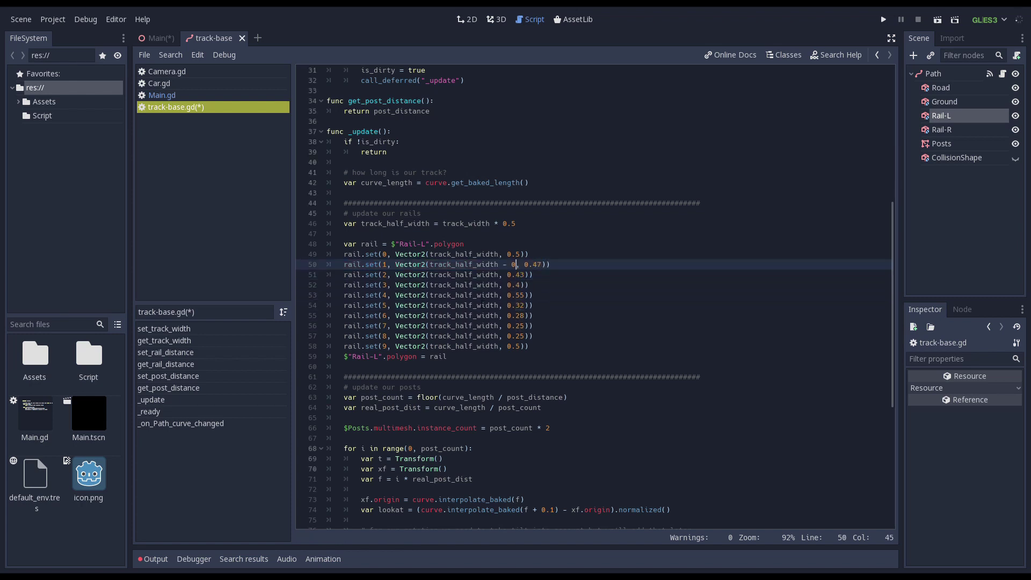
pyautogui.hotkey('shift', 'Left')
pyautogui.hotkey('shift', 'Left')
pyautogui.hotkey('shift', 'Left')
pyautogui.hotkey('shift', 'Left')
pyautogui.hotkey('shift', 'Left')
pyautogui.hotkey('shift', 'Left')
pyautogui.hotkey('ctrl', 'c')
pyautogui.press('Down')
pyautogui.hotkey('ctrl', 'v')
# Step: Add the same - 0.5 offset after track_half_width in the rail.set lines for points 5 and 6
pyautogui.press('Down')
pyautogui.press('Down')
pyautogui.press('Down')
pyautogui.press('Left')
pyautogui.press('Left')
pyautogui.press('Left')
pyautogui.press('Left')
pyautogui.press('Left')
pyautogui.press('Left')
pyautogui.hotkey('ctrl', 'v')
pyautogui.press('Down')
pyautogui.press('Left')
pyautogui.press('Left')
pyautogui.press('Left')
pyautogui.press('Left')
pyautogui.press('Left')
pyautogui.press('Left')
pyautogui.hotkey('ctrl', 'v')
# Step: Add + 0.05 after track_half_width in the rail.set line for point 8
pyautogui.press('Down')
pyautogui.press('Down')
pyautogui.press('Left')
pyautogui.press('Left')
pyautogui.press('Left')
pyautogui.press('Left')
pyautogui.press('Left')
pyautogui.press('Left')
pyautogui.write('+ 0.05')
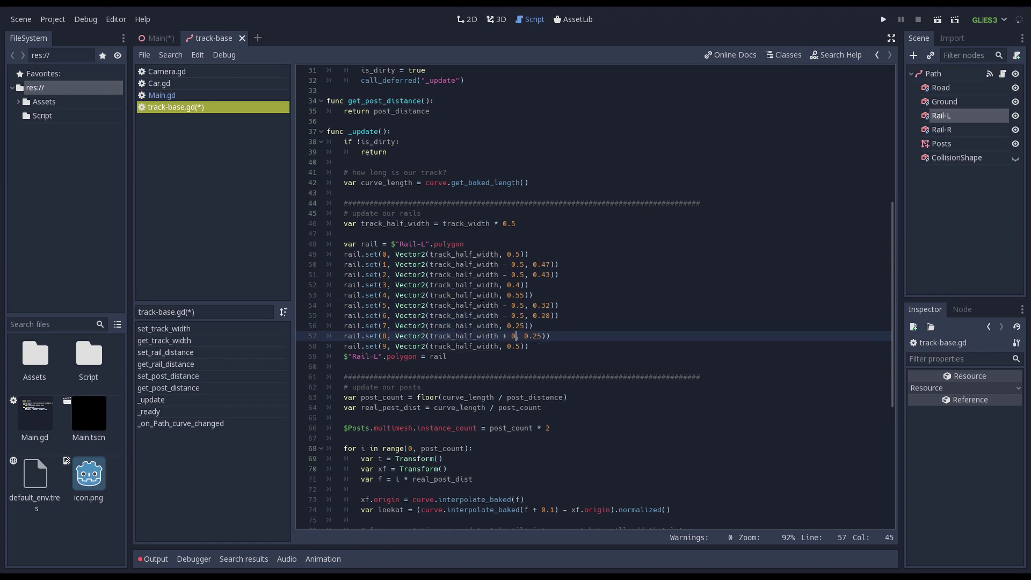
# Step: Correct the subtracted offset from track_half_width to 0.05 in the lines for points 6, 5, 2 and 1
pyautogui.press('Up')
pyautogui.press('Up')
pyautogui.press('Left')
pyautogui.press('Left')
pyautogui.write('0')
pyautogui.press('Up')
pyautogui.press('Left')
pyautogui.press('0')
pyautogui.press('Up')
pyautogui.press('Up')
pyautogui.press('Up')
pyautogui.press('Left')
pyautogui.press('0')
pyautogui.press('Up')
pyautogui.press('Left')
pyautogui.press('0')
# Step: Copy the + 0.05 offset from the point 8 line into the rail.set line for point 9
pyautogui.press('Down')
pyautogui.press('Down')
pyautogui.press('Down')
pyautogui.press('Down')
pyautogui.press('Down')
pyautogui.press('Down')
pyautogui.press('Down')
pyautogui.press('Right')
pyautogui.hotkey('shift', 'Left')
pyautogui.hotkey('shift', 'Left')
pyautogui.hotkey('shift', 'Left')
pyautogui.hotkey('shift', 'Left')
pyautogui.hotkey('shift', 'Left')
pyautogui.hotkey('shift', 'Left')
pyautogui.hotkey('shift', 'Left')
pyautogui.hotkey('ctrl', 'c')
pyautogui.press('Down')
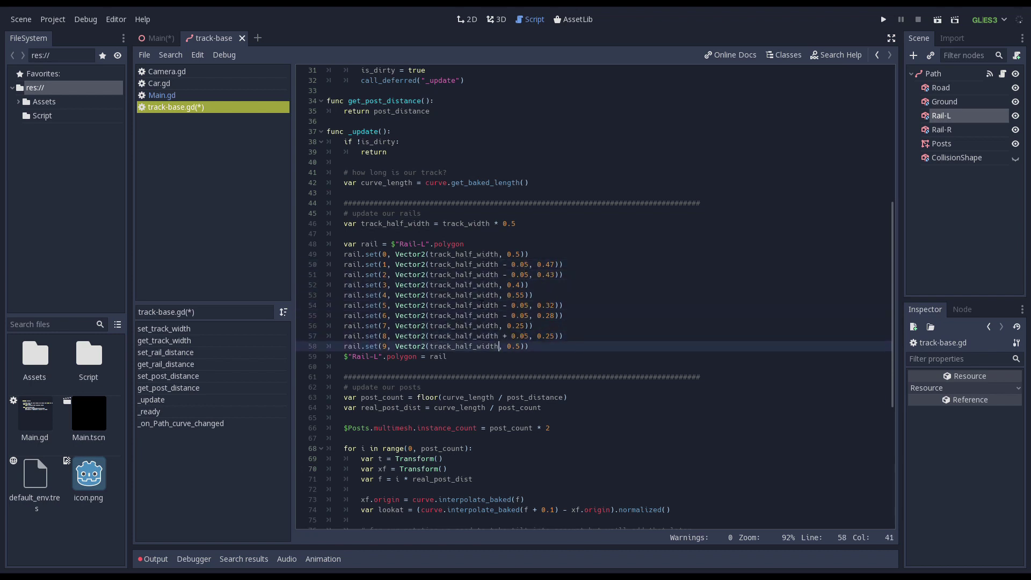
pyautogui.hotkey('ctrl', 'v')
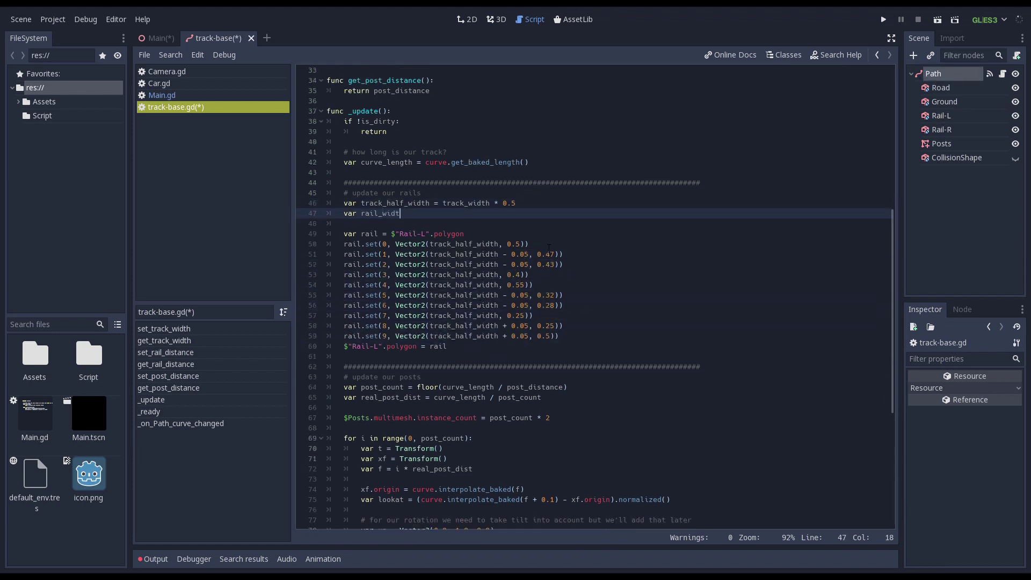
# Step: Declare rail_position as track_half_width + + rail_distance and substitute it for track_half_width in the rail.set lines
pyautogui.write('var rail_position = track_half_width +  + rail_distance')
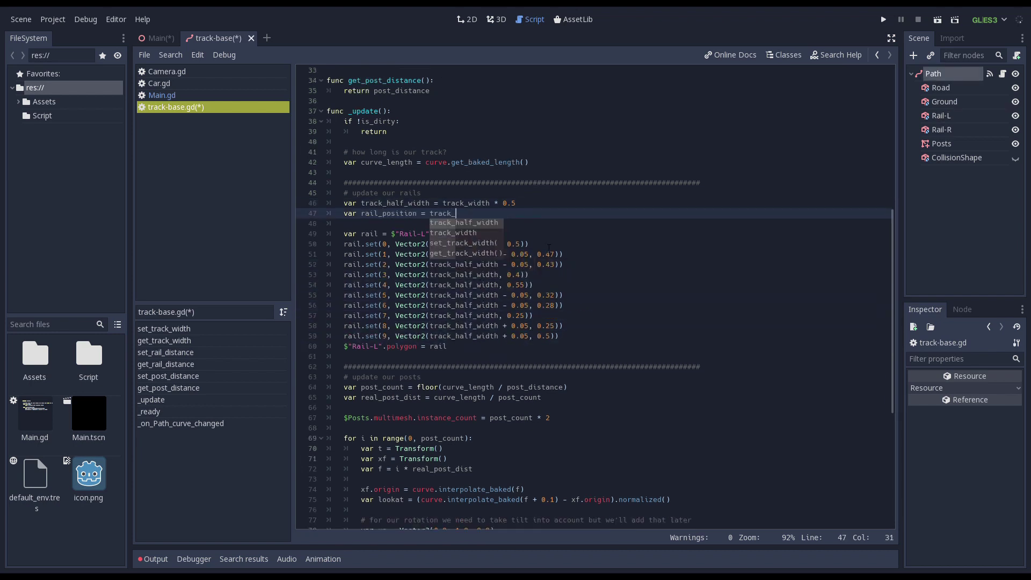
pyautogui.hotkey('ctrl', 'c')
pyautogui.doubleClick(467, 245)
pyautogui.hotkey('ctrl', 'v')
pyautogui.doubleClick(463, 256)
pyautogui.hotkey('ctrl', 'v')
pyautogui.doubleClick(459, 267)
pyautogui.hotkey('ctrl', 'v')
pyautogui.doubleClick(458, 276)
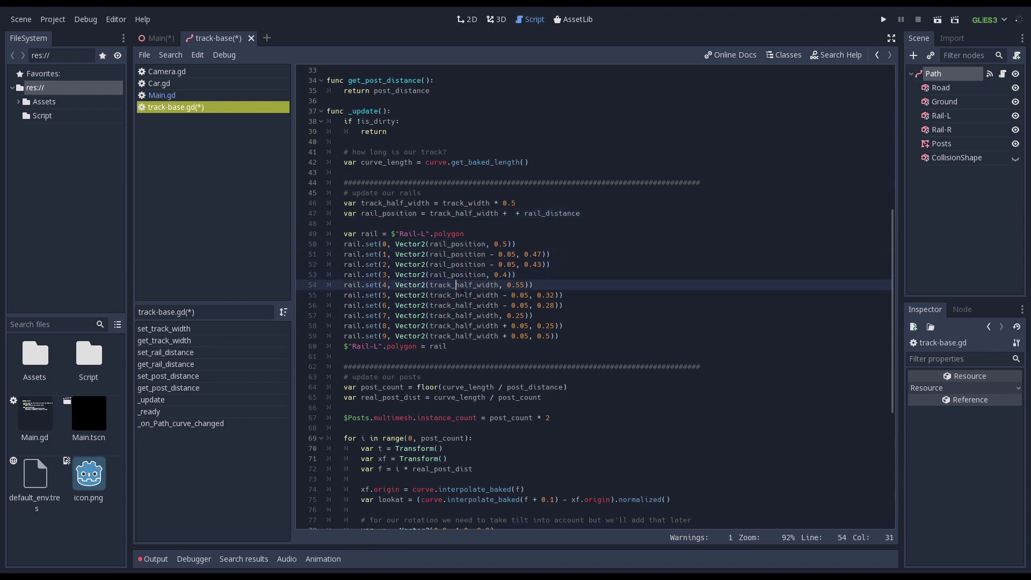
pyautogui.scroll(-5, 471, 341)
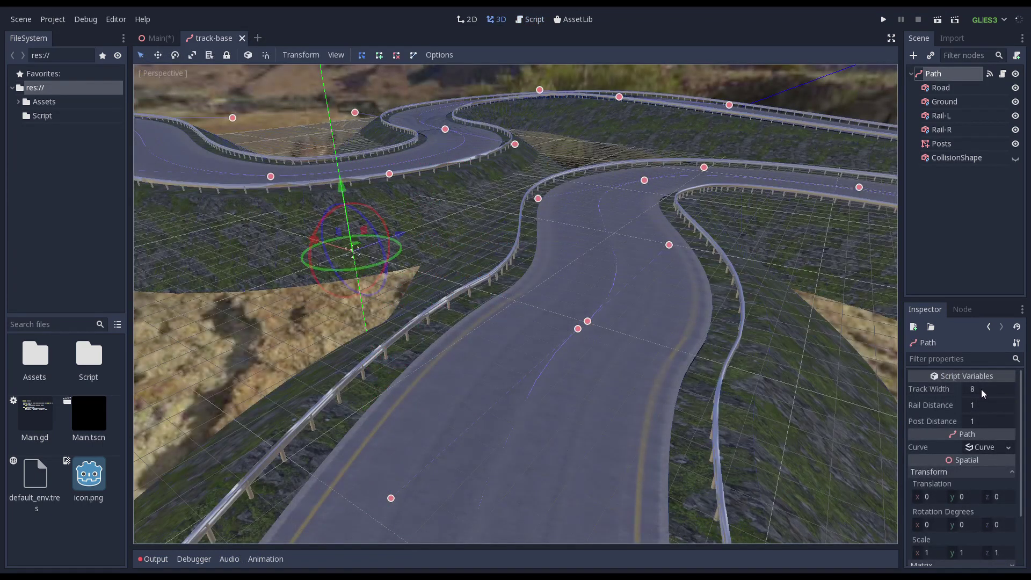
# Step: Test the rail update in the 3D view by setting the Path's Track Width to 4 and to 10
pyautogui.click(981, 389)
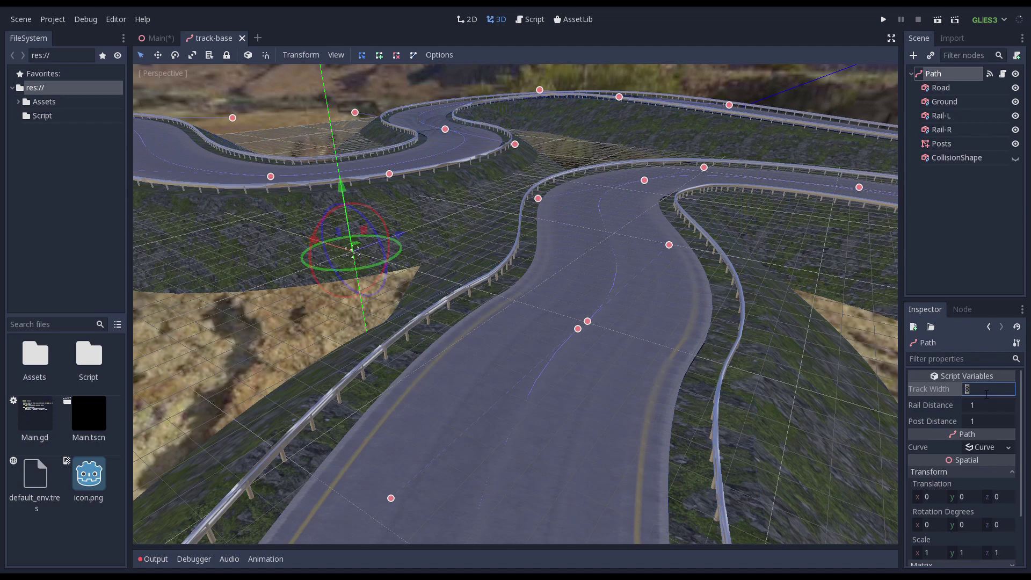
pyautogui.press('Return')
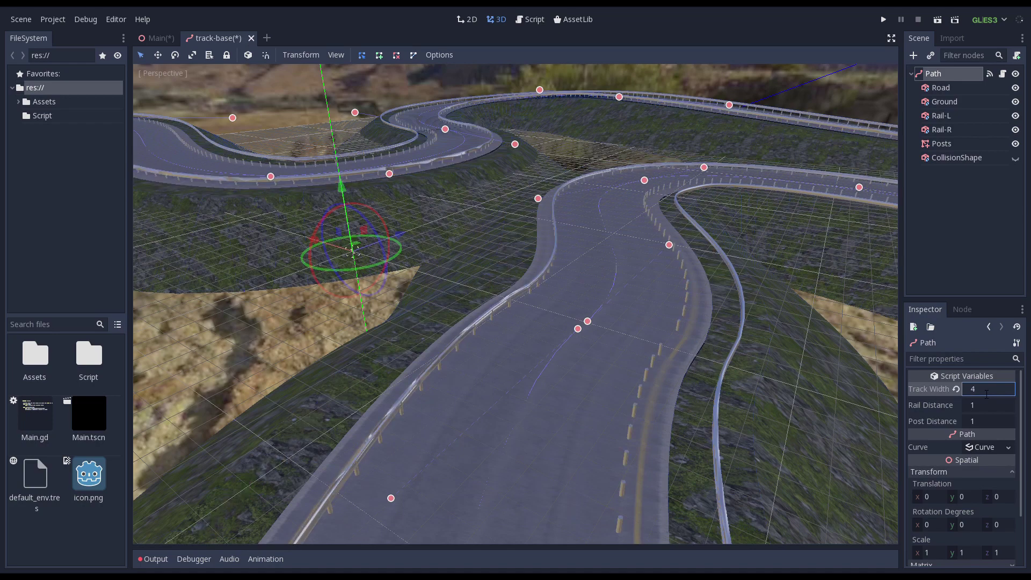
pyautogui.write('10')
pyautogui.press('Return')
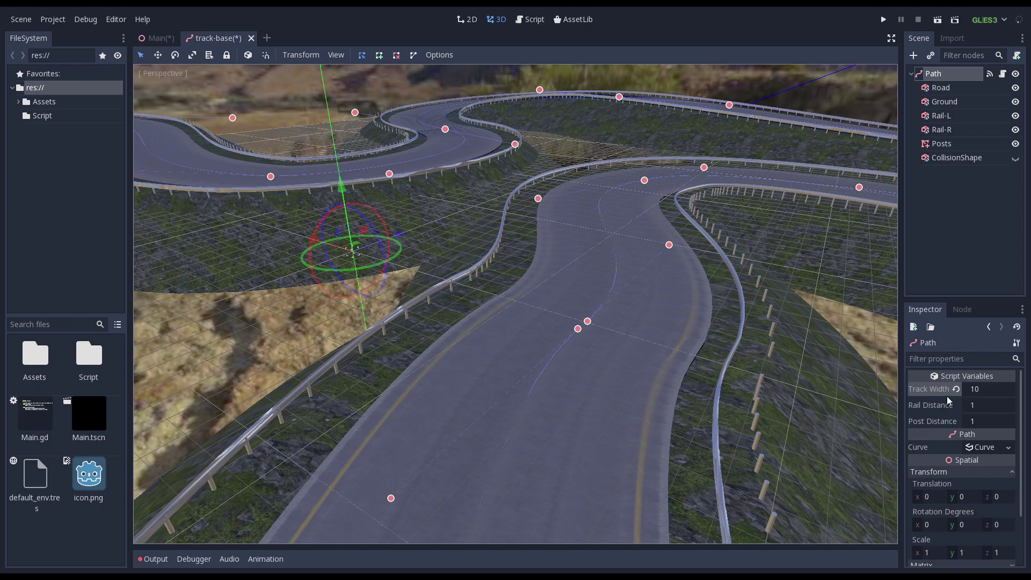
pyautogui.click(987, 389)
pyautogui.press('Return')
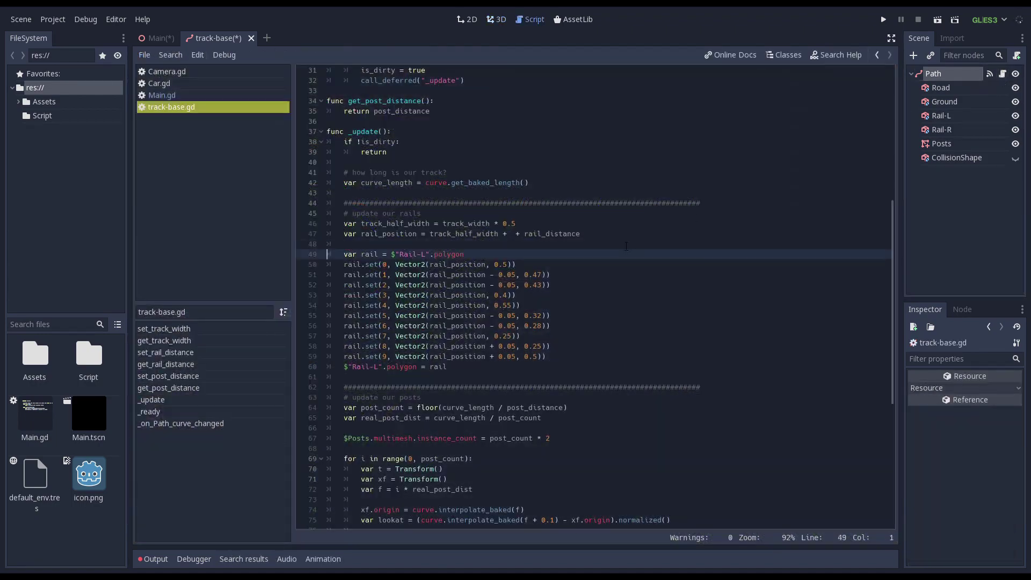
# Step: Duplicate the whole Rail-L polygon block, including its trailing blank line, directly below itself in _update
pyautogui.hotkey('shift', 'Down')
pyautogui.hotkey('shift', 'Down')
pyautogui.hotkey('shift', 'Down')
pyautogui.hotkey('shift', 'Down')
pyautogui.hotkey('shift', 'Down')
pyautogui.hotkey('shift', 'Down')
pyautogui.hotkey('shift', 'Down')
pyautogui.hotkey('shift', 'Down')
pyautogui.hotkey('shift', 'Down')
pyautogui.hotkey('shift', 'Down')
pyautogui.hotkey('shift', 'Down')
pyautogui.hotkey('shift', 'Down')
pyautogui.hotkey('shift', 'Down')
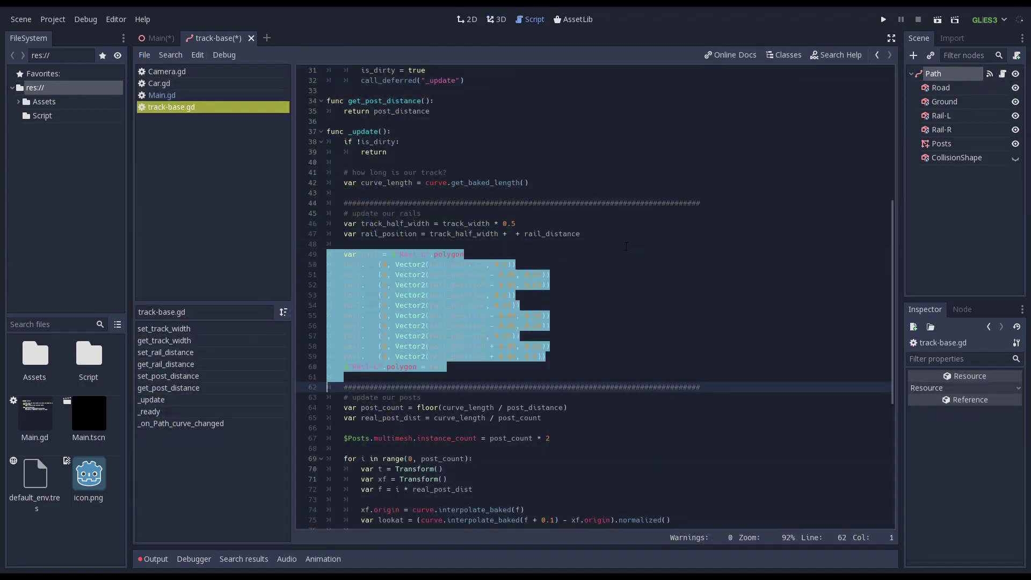
pyautogui.hotkey('ctrl', 'c')
pyautogui.hotkey('ctrl', 'v')
pyautogui.hotkey('ctrl', 'v')
# Step: Point the first and last lines of the copied block at Rail-R and remove the repeated var keyword before rail
pyautogui.press('Up')
pyautogui.press('Up')
pyautogui.press('Right')
pyautogui.press('Right')
pyautogui.press('Right')
pyautogui.press('Right')
pyautogui.press('Right')
pyautogui.press('Right')
pyautogui.press('Right')
pyautogui.press('Right')
pyautogui.press('Right')
pyautogui.press('BackSpace')
pyautogui.write('R')
pyautogui.press('Up')
pyautogui.press('Up')
pyautogui.press('Up')
pyautogui.press('Up')
pyautogui.press('Up')
pyautogui.press('Up')
pyautogui.press('Up')
pyautogui.press('Up')
pyautogui.press('Up')
pyautogui.press('Up')
pyautogui.press('Up')
pyautogui.press('Right')
pyautogui.press('Right')
pyautogui.press('Right')
pyautogui.press('Right')
pyautogui.press('Right')
pyautogui.press('Right')
pyautogui.press('Right')
pyautogui.press('Right')
pyautogui.press('Right')
pyautogui.press('Right')
pyautogui.press('Right')
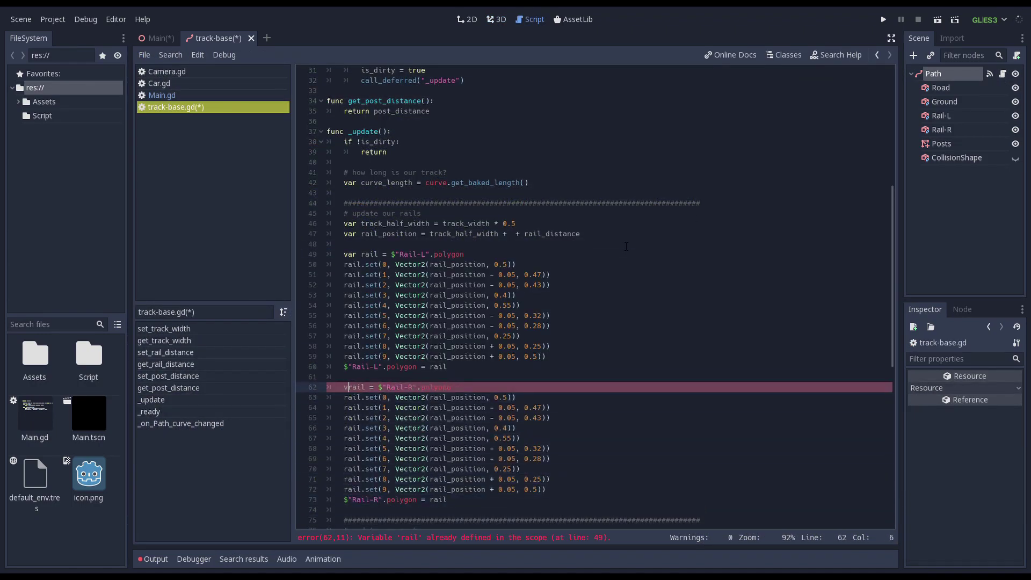
pyautogui.press('BackSpace')
# Step: In the Rail-R block, negate rail_position in every rail.set line and flip the 0.05 offset signs for points 1, 2, 5, 6, 8 and 9
pyautogui.press('Down')
pyautogui.press('Right')
pyautogui.press('Right')
pyautogui.press('Right')
pyautogui.press('Right')
pyautogui.press('Right')
pyautogui.press('Right')
pyautogui.press('Right')
pyautogui.press('Right')
pyautogui.press('Right')
pyautogui.press('Right')
pyautogui.press('Right')
pyautogui.press('Right')
pyautogui.press('Right')
pyautogui.press('Right')
pyautogui.press('Right')
pyautogui.press('Right')
pyautogui.press('Right')
pyautogui.press('Right')
pyautogui.press('Right')
pyautogui.press('Right')
pyautogui.press('Down')
pyautogui.press('BackSpace')
pyautogui.press('+')
pyautogui.press('Down')
pyautogui.press('BackSpace')
pyautogui.press('+')
pyautogui.press('Down')
pyautogui.press('Down')
pyautogui.press('Down')
pyautogui.press('BackSpace')
pyautogui.press('+')
pyautogui.press('Down')
pyautogui.press('BackSpace')
pyautogui.press('+')
pyautogui.press('Down')
pyautogui.press('Down')
pyautogui.press('BackSpace')
pyautogui.press('-')
pyautogui.press('Down')
pyautogui.press('BackSpace')
pyautogui.press('-')
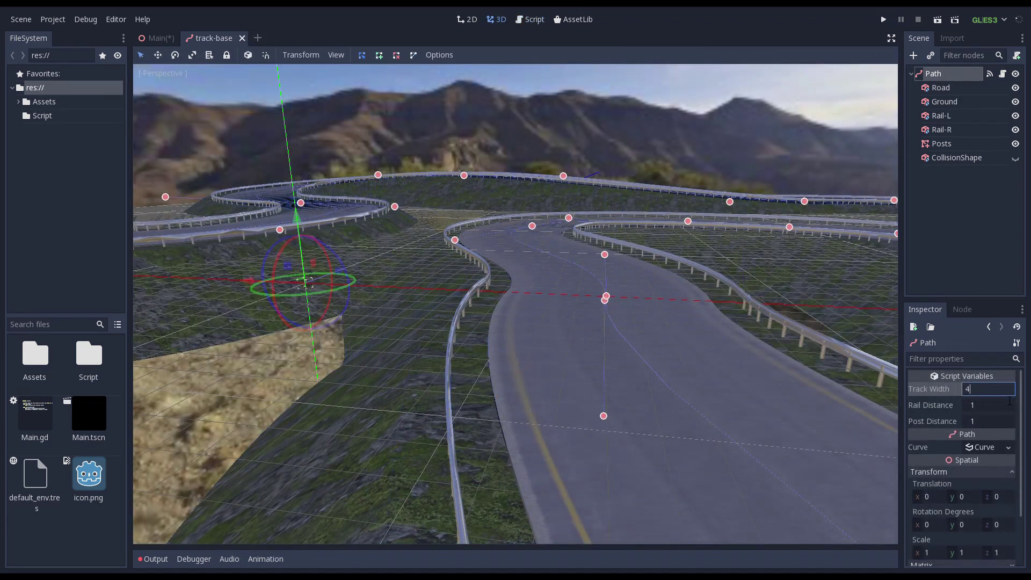
# Step: Test both rails in the 3D view by setting the Path's Track Width to 4 and to 8
pyautogui.press('Return')
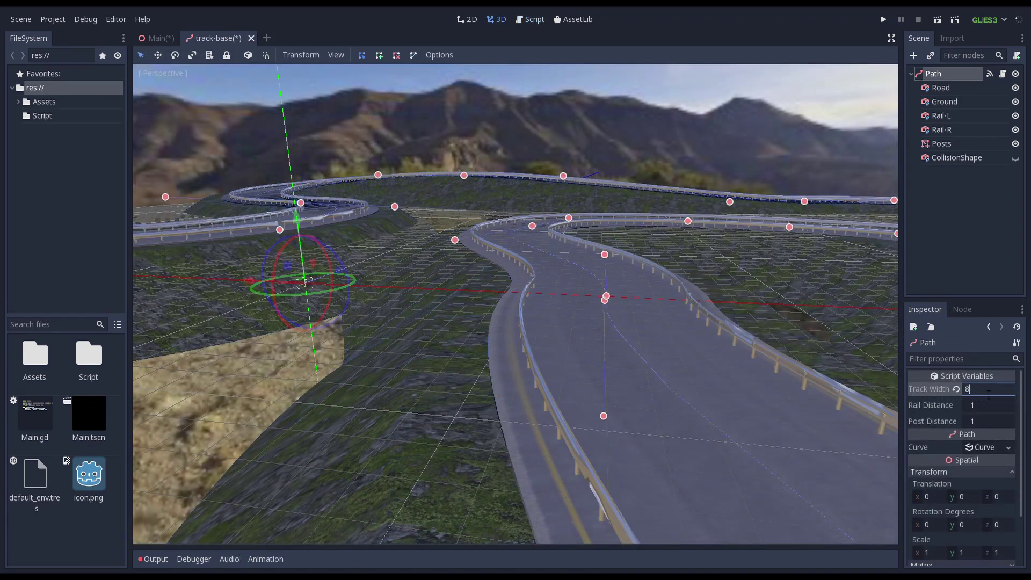
pyautogui.write('8')
pyautogui.press('Return')
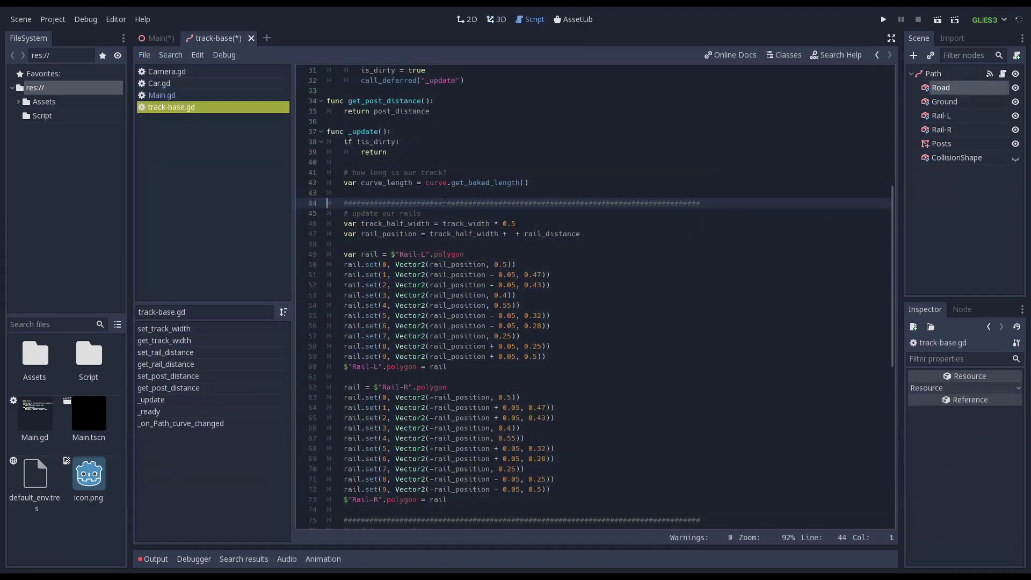
# Step: Copy the divider and "# update our rails" comment to a new section header between the track_half_width and rail_position lines
pyautogui.hotkey('shift', 'Down')
pyautogui.hotkey('shift', 'Down')
pyautogui.hotkey('ctrl', 'c')
pyautogui.press('Down')
pyautogui.press('Return')
pyautogui.hotkey('ctrl', 'v')
pyautogui.press('Up')
pyautogui.press('Up')
pyautogui.press('Up')
pyautogui.press('Tab')
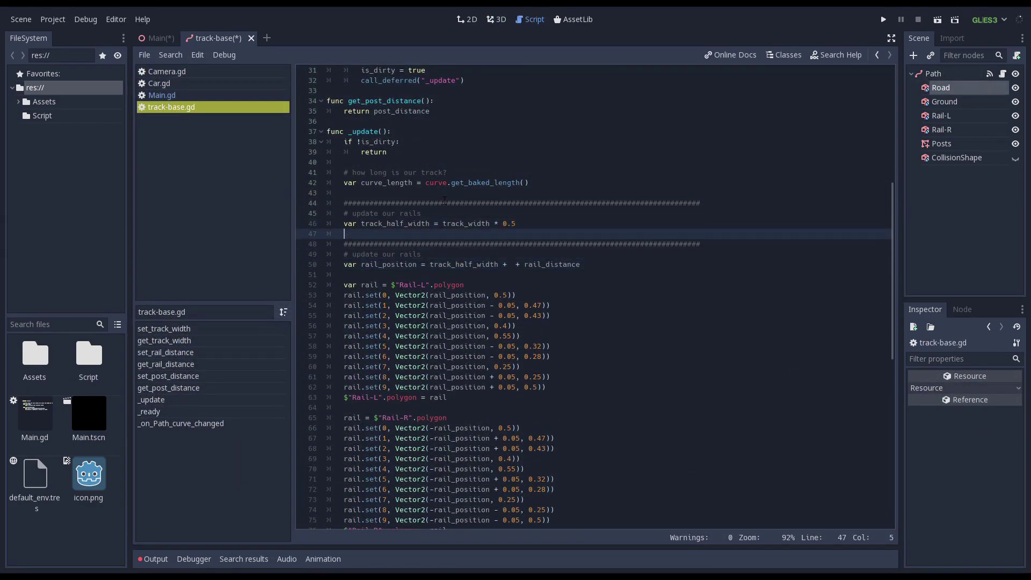
# Step: Change the comment above the track_half_width line to "# update our track"
pyautogui.press('Up')
pyautogui.press('Up')
pyautogui.press('End')
pyautogui.press('BackSpace')
pyautogui.press('BackSpace')
pyautogui.press('BackSpace')
pyautogui.press('BackSpace')
pyautogui.press('BackSpace')
pyautogui.write('track')
# Step: Below track_half_width, declare var track = $Road.polygon and assign it back with $Road.polygon = track
pyautogui.press('Down')
pyautogui.press('End')
pyautogui.press('Return')
pyautogui.press('Return')
pyautogui.write('var track = $"Road".polygon')
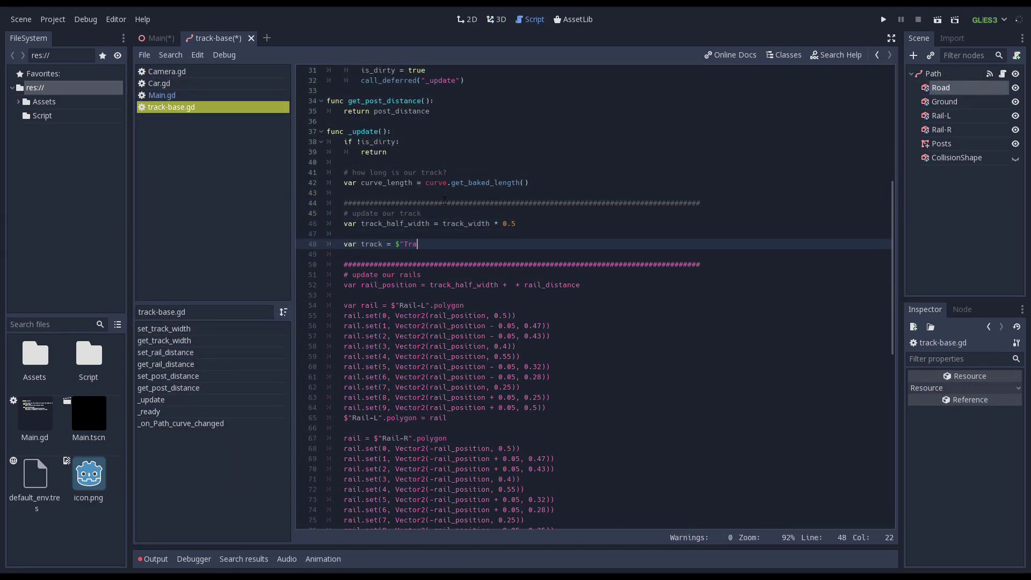
pyautogui.press('Return')
pyautogui.write('$Road')
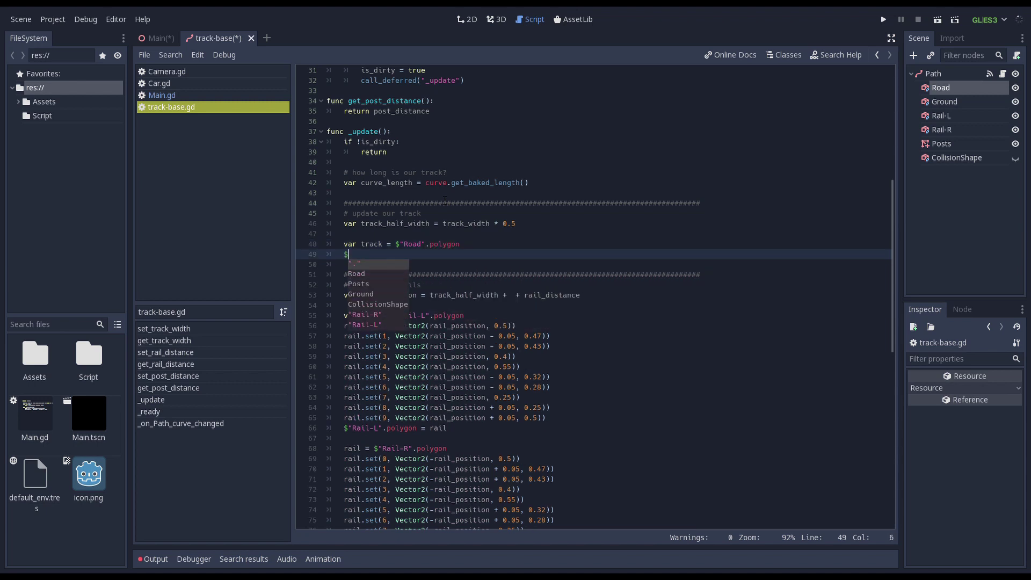
pyautogui.write('.polygon')
pyautogui.press('Up')
pyautogui.press('Delete')
pyautogui.press('Right')
pyautogui.press('Right')
pyautogui.press('Right')
pyautogui.press('Right')
pyautogui.press('Right')
pyautogui.press('BackSpace')
pyautogui.press('Down')
pyautogui.write('= track')
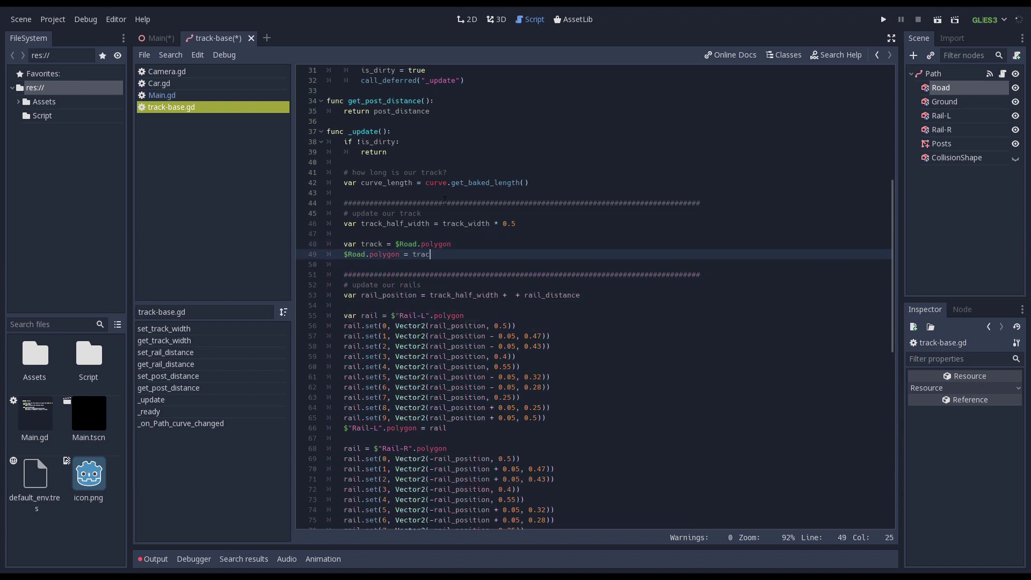
# Step: Below the var track declaration, add the line track.set(0, Vector2(-track_half_width, 0.0))
pyautogui.press('Down')
pyautogui.press('Up')
pyautogui.press('Up')
pyautogui.press('End')
pyautogui.press('Return')
pyautogui.write('track.set(0, Vector2(-track_half_width,')
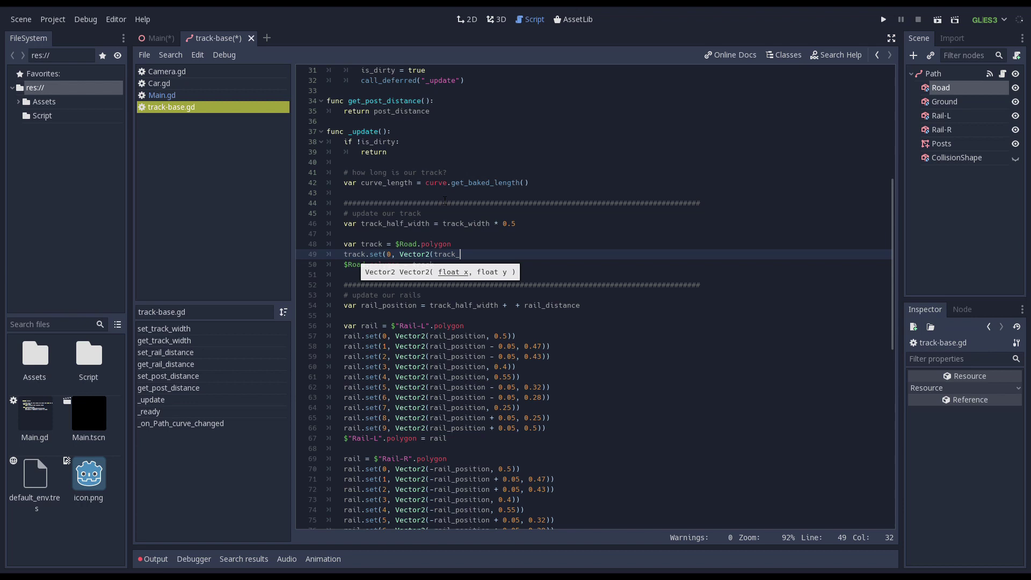
pyautogui.write(' 0.0)')
pyautogui.hotkey('ctrl', 'Left')
pyautogui.hotkey('ctrl', 'Left')
pyautogui.hotkey('ctrl', 'Left')
pyautogui.write('-')
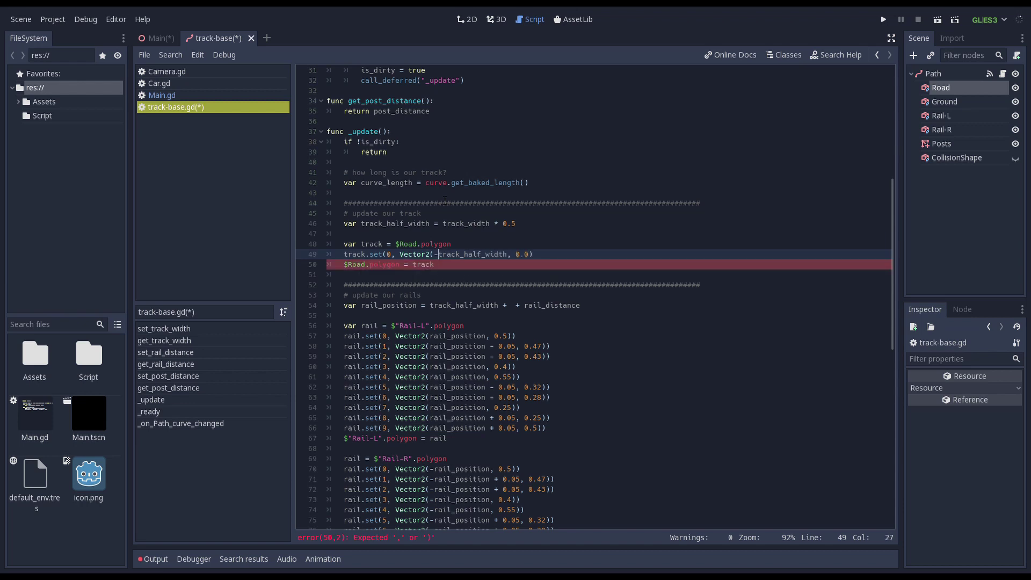
# Step: Duplicate the track.set line so there are four of them above the $Road.polygon assignment
pyautogui.press('Up')
pyautogui.press('End')
pyautogui.hotkey('shift', 'Down')
pyautogui.hotkey('shift', 'End')
pyautogui.hotkey('ctrl', 'c')
pyautogui.hotkey('ctrl', 'v')
pyautogui.hotkey('ctrl', 'v')
pyautogui.hotkey('ctrl', 'v')
pyautogui.hotkey('ctrl', 'v')
# Step: Renumber the point indices of the three copied track.set lines to 1, 2 and 3
pyautogui.press('Up')
pyautogui.press('Up')
pyautogui.press('Home')
pyautogui.press('Right')
pyautogui.press('Right')
pyautogui.press('Right')
pyautogui.press('Right')
pyautogui.press('Right')
pyautogui.press('Right')
pyautogui.press('Right')
pyautogui.press('Right')
pyautogui.press('Right')
pyautogui.press('Right')
pyautogui.press('Right')
pyautogui.press('BackSpace')
pyautogui.write('1')
pyautogui.press('Down')
pyautogui.press('BackSpace')
pyautogui.write('2')
pyautogui.press('Down')
pyautogui.press('BackSpace')
pyautogui.write('3')
# Step: Make track_half_width positive for road points 2 and 3, and set the y value of points 1 and 2 to -0.1
pyautogui.press('Up')
pyautogui.press('Up')
pyautogui.press('Right')
pyautogui.press('Right')
pyautogui.press('Right')
pyautogui.press('Right')
pyautogui.press('Right')
pyautogui.press('Right')
pyautogui.press('Right')
pyautogui.press('Right')
pyautogui.press('Right')
pyautogui.press('Right')
pyautogui.press('Right')
pyautogui.press('Down')
pyautogui.press('BackSpace')
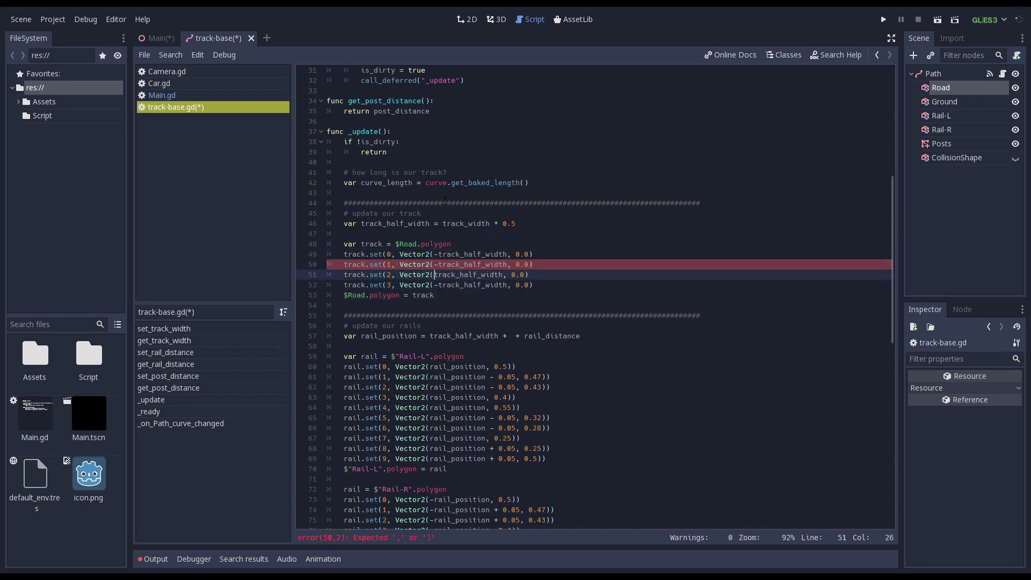
pyautogui.press('space')
pyautogui.press('Down')
pyautogui.press('BackSpace')
pyautogui.press('space')
pyautogui.press('Up')
pyautogui.press('Right')
pyautogui.write(')')
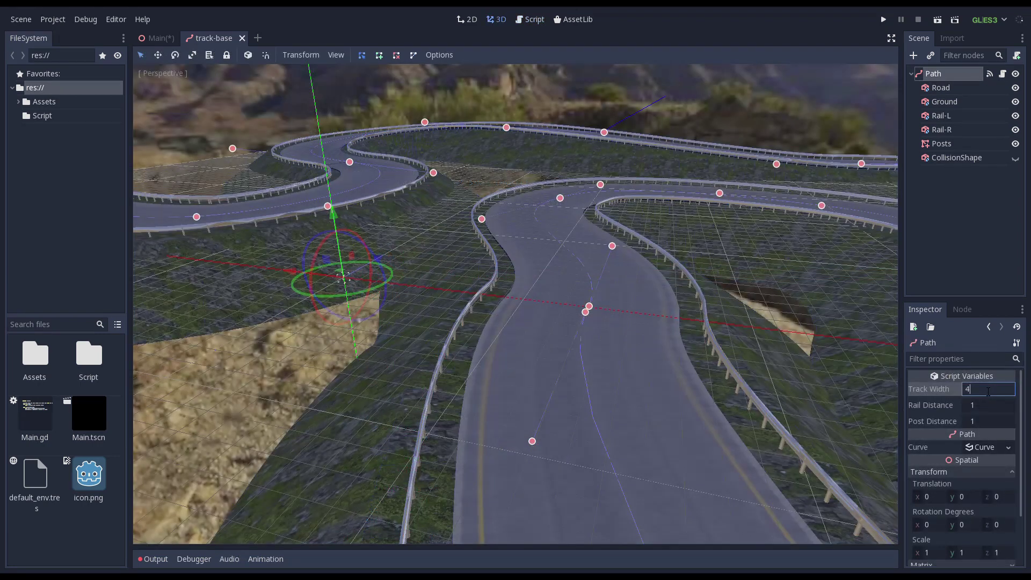
# Step: Test the road polygon in the 3D view by setting the Path's Track Width to 4 and finally back to 8
pyautogui.press('Return')
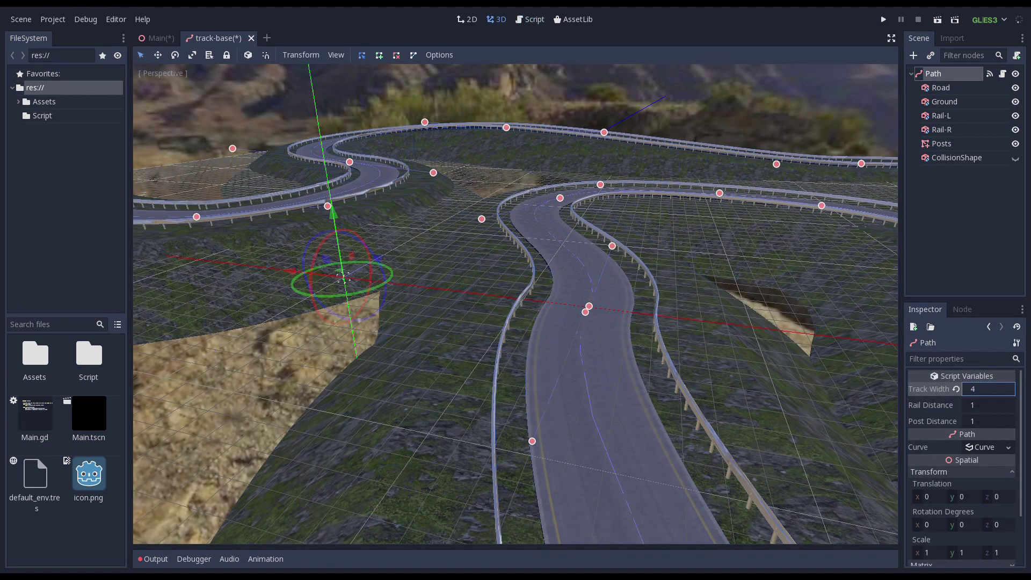
pyautogui.moveTo(983, 391); pyautogui.dragTo(983, 387)
pyautogui.click(995, 389)
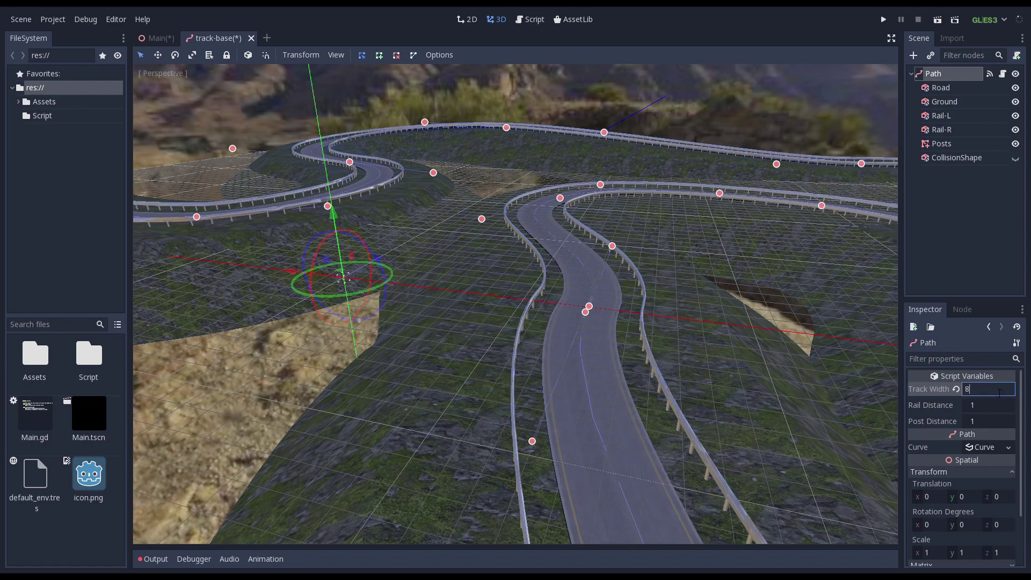
pyautogui.press('Return')
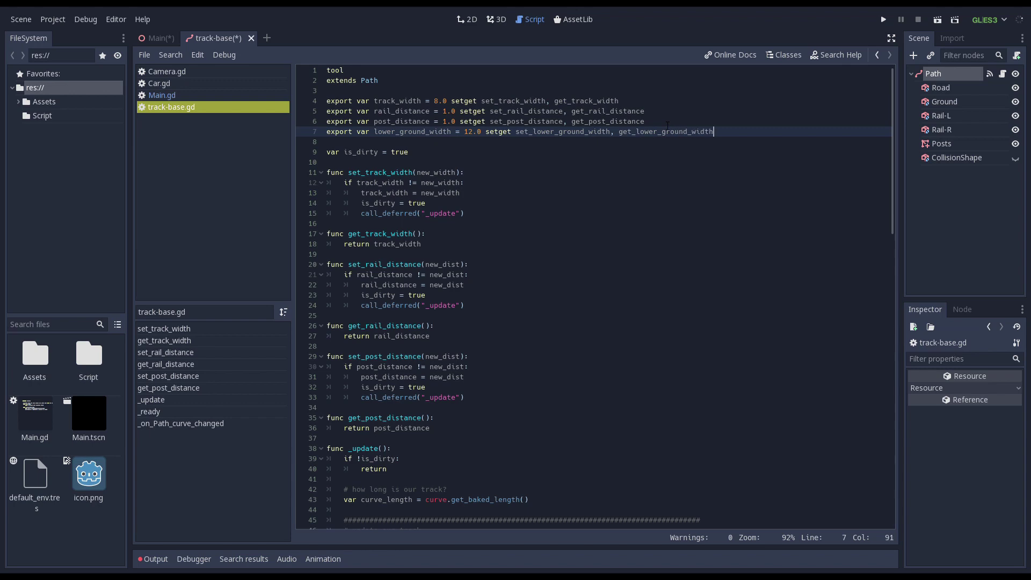
# Step: Move the lower_ground_width export directly below the track_width export and duplicate the track_width setter and getter functions
pyautogui.hotkey('ctrl', 'x')
pyautogui.hotkey('ctrl', 'v')
pyautogui.hotkey('shift', 'Down')
pyautogui.hotkey('shift', 'Down')
pyautogui.hotkey('shift', 'Down')
pyautogui.hotkey('shift', 'Down')
pyautogui.hotkey('shift', 'Down')
pyautogui.hotkey('shift', 'Down')
pyautogui.hotkey('shift', 'Down')
pyautogui.hotkey('shift', 'Down')
pyautogui.hotkey('ctrl', 'c')
pyautogui.hotkey('ctrl', 'v')
pyautogui.press('Return')
# Step: Rename the copied functions to set_lower_ground_width and get_lower_ground_width, and make them use the lower_ground_width variable
pyautogui.write('lower_ground')
pyautogui.doubleClick(393, 277)
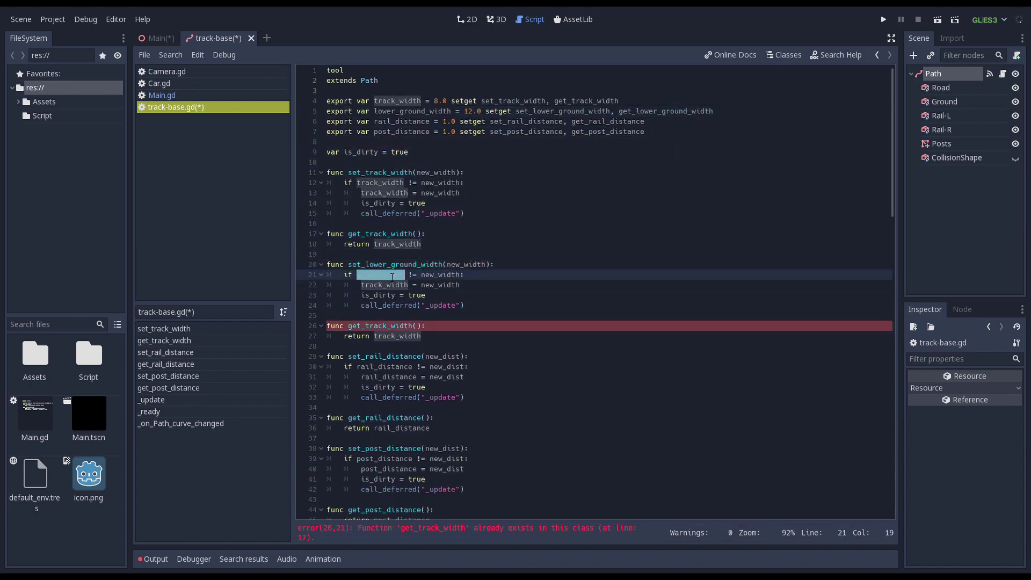
pyautogui.hotkey('ctrl', 'v')
pyautogui.doubleClick(385, 286)
pyautogui.hotkey('ctrl', 'v')
pyautogui.doubleClick(398, 336)
pyautogui.doubleClick(402, 327)
pyautogui.hotkey('ctrl', 'v')
# Step: Duplicate the track_half_width declaration under the "# update our track" comment in _update
pyautogui.scroll(-10, 483, 322)
pyautogui.click(512, 320)
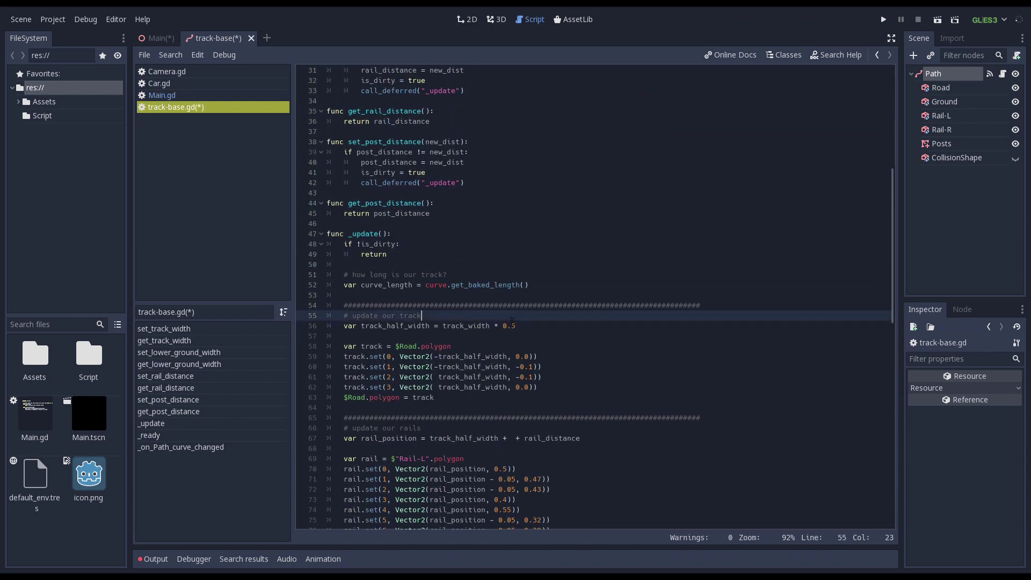
pyautogui.press('Right')
pyautogui.hotkey('shift', 'Down')
pyautogui.hotkey('ctrl', 'c')
pyautogui.hotkey('ctrl', 'v')
pyautogui.hotkey('ctrl', 'v')
# Step: Change the duplicated declaration to var ground_half_width = lower_ground_width * 0.5
pyautogui.press('Up')
pyautogui.press('Right')
pyautogui.press('Right')
pyautogui.press('Right')
pyautogui.press('Right')
pyautogui.press('Right')
pyautogui.hotkey('shift', 'Right')
pyautogui.hotkey('shift', 'Right')
pyautogui.hotkey('shift', 'Right')
pyautogui.hotkey('shift', 'Right')
pyautogui.hotkey('shift', 'Right')
pyautogui.write('grou')
pyautogui.hotkey('shift', 'Right')
pyautogui.hotkey('shift', 'Right')
pyautogui.hotkey('shift', 'Right')
pyautogui.hotkey('shift', 'Right')
pyautogui.hotkey('shift', 'Right')
pyautogui.hotkey('shift', 'Right')
pyautogui.hotkey('shift', 'Right')
pyautogui.hotkey('shift', 'Right')
pyautogui.hotkey('shift', 'Right')
pyautogui.hotkey('shift', 'Right')
pyautogui.write('lower_ground_width')
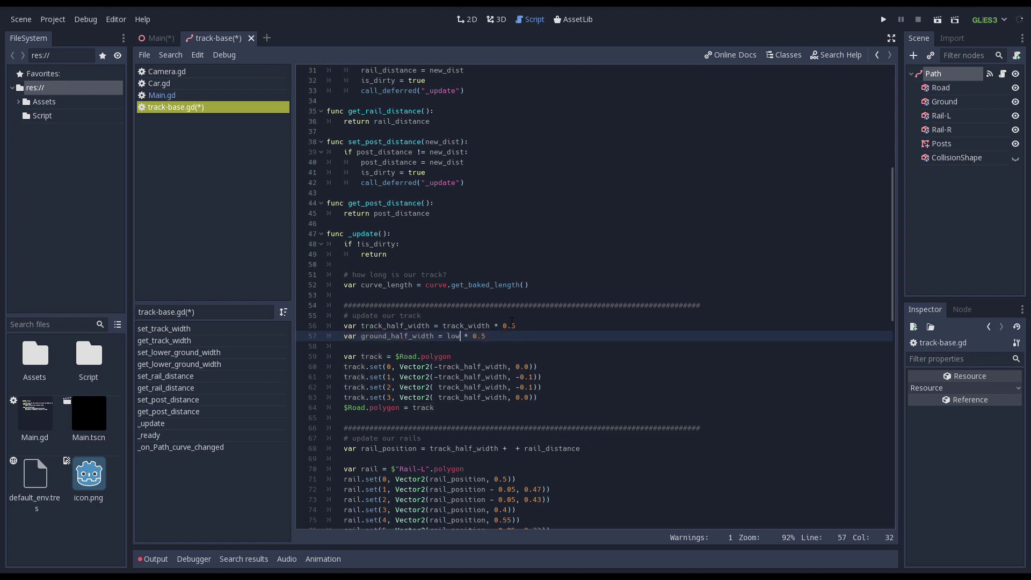
# Step: Copy the whole road polygon block, from var track to the $Road.polygon assignment, and paste it below itself after a blank line
pyautogui.click(485, 352)
pyautogui.press('Right')
pyautogui.hotkey('shift', 'Down')
pyautogui.hotkey('shift', 'Down')
pyautogui.hotkey('shift', 'Down')
pyautogui.hotkey('shift', 'Down')
pyautogui.hotkey('shift', 'Down')
pyautogui.hotkey('shift', 'Down')
pyautogui.hotkey('ctrl', 'c')
pyautogui.press('Right')
pyautogui.press('Return')
pyautogui.press('Home')
pyautogui.hotkey('ctrl', 'v')
# Step: Change the pasted block's declaration to var ground = $Ground.polygon
pyautogui.press('Up')
pyautogui.press('Up')
pyautogui.press('Up')
pyautogui.press('Up')
pyautogui.press('Up')
pyautogui.press('Up')
pyautogui.press('Right')
pyautogui.press('Right')
pyautogui.press('Right')
pyautogui.press('Right')
pyautogui.press('Right')
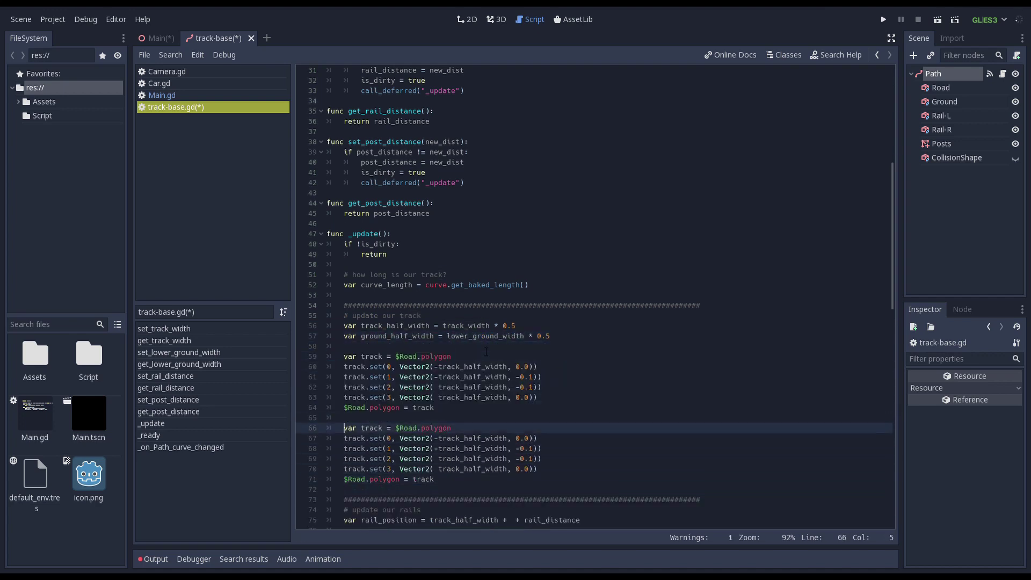
pyautogui.hotkey('shift', 'Right')
pyautogui.hotkey('shift', 'Right')
pyautogui.hotkey('shift', 'Right')
pyautogui.hotkey('shift', 'Right')
pyautogui.hotkey('shift', 'Right')
pyautogui.write('g')
pyautogui.write('Ground')
# Step: Change the pasted block's closing assignment to $Ground.polygon = ground
pyautogui.press('Down')
pyautogui.press('Down')
pyautogui.press('Down')
pyautogui.press('Down')
pyautogui.press('Down')
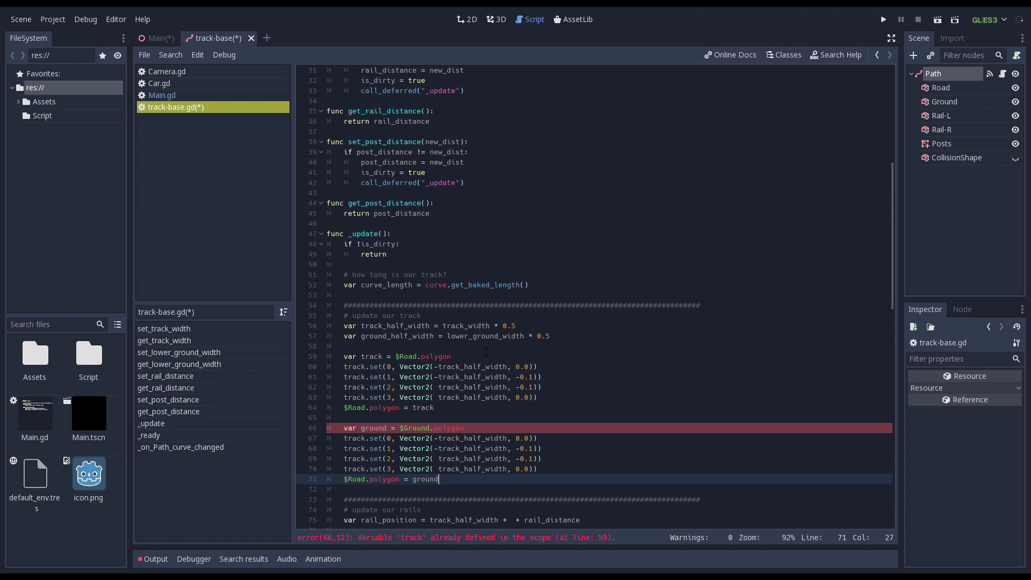
pyautogui.write('d')
# Step: Replace track with ground in the four set calls under the $Ground.polygon declaration
pyautogui.press('Up')
pyautogui.press('Up')
pyautogui.press('Up')
pyautogui.press('Up')
pyautogui.press('Up')
pyautogui.hotkey('ctrl', 'Left')
pyautogui.hotkey('ctrl', 'shift', 'Right')
pyautogui.hotkey('ctrl', 'c')
pyautogui.press('Down')
pyautogui.press('Home')
pyautogui.hotkey('ctrl', 'shift', 'Right')
pyautogui.hotkey('ctrl', 'v')
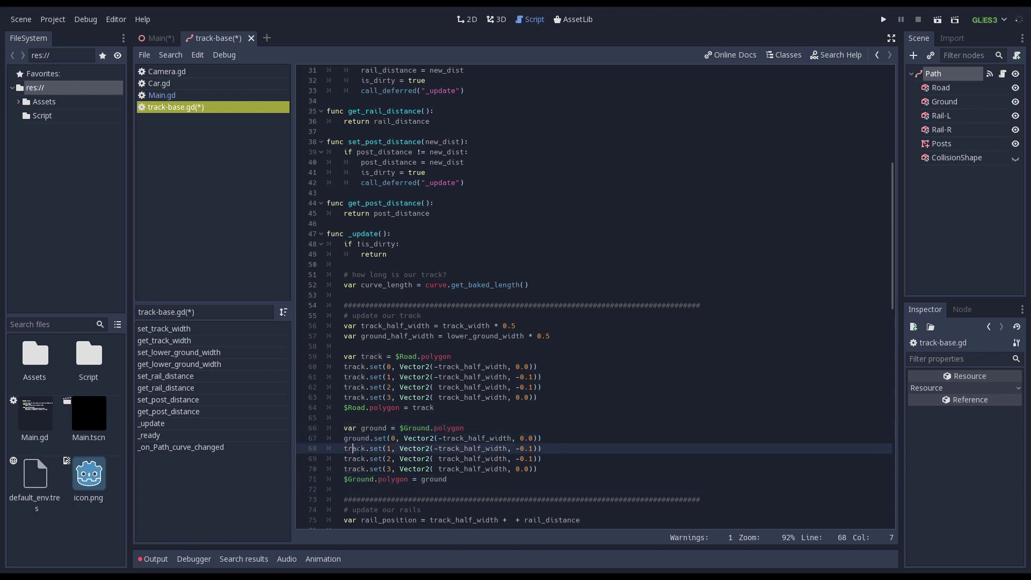
pyautogui.press('Home')
pyautogui.hotkey('ctrl', 'shift', 'Right')
pyautogui.hotkey('ctrl', 'v')
pyautogui.press('Down')
pyautogui.press('Home')
pyautogui.hotkey('ctrl', 'shift', 'Right')
pyautogui.hotkey('ctrl', 'v')
pyautogui.press('Down')
pyautogui.press('Home')
pyautogui.hotkey('ctrl', 'shift', 'Right')
pyautogui.hotkey('ctrl', 'v')
# Step: Duplicate the last ground.set line twice and give the copies point indices 4 and 5
pyautogui.press('Home')
pyautogui.press('Home')
pyautogui.hotkey('shift', 'Down')
pyautogui.hotkey('ctrl', 'c')
pyautogui.hotkey('ctrl', 'v')
pyautogui.hotkey('ctrl', 'v')
pyautogui.write('45')
# Step: Set ground point 0's second coordinate to 0.1 and make point 1's track_half_width positive
pyautogui.click(533, 438)
pyautogui.press('BackSpace')
pyautogui.write('1')
pyautogui.press('Down')
pyautogui.press('Left')
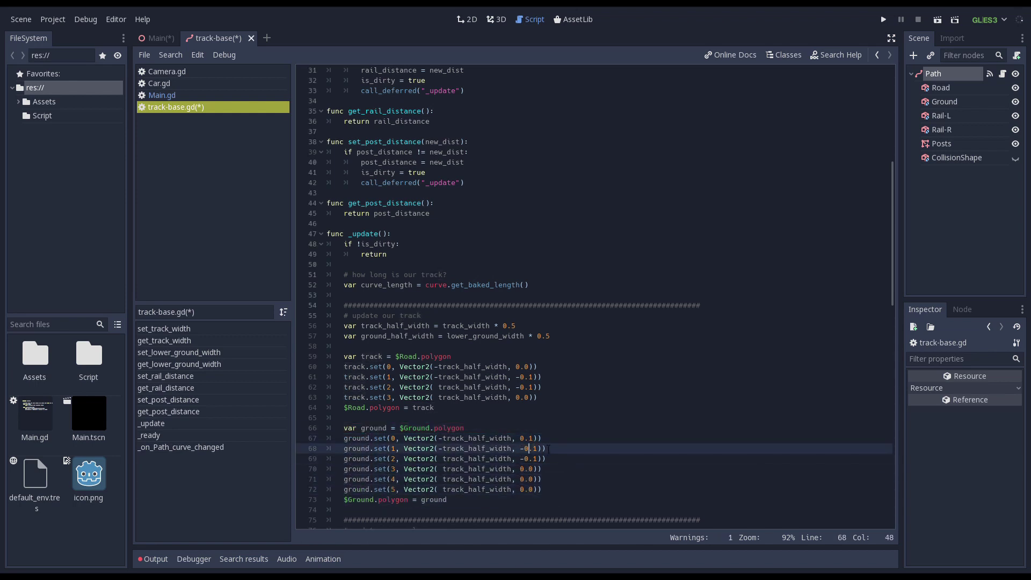
# Step: Replace track_half_width with lower_ground_width in ground points 2 to 5
pyautogui.doubleClick(485, 459)
pyautogui.write('lower_ground_width')
pyautogui.doubleClick(484, 468)
pyautogui.hotkey('ctrl', 'v')
pyautogui.doubleClick(482, 479)
pyautogui.hotkey('ctrl', 'v')
pyautogui.doubleClick(482, 490)
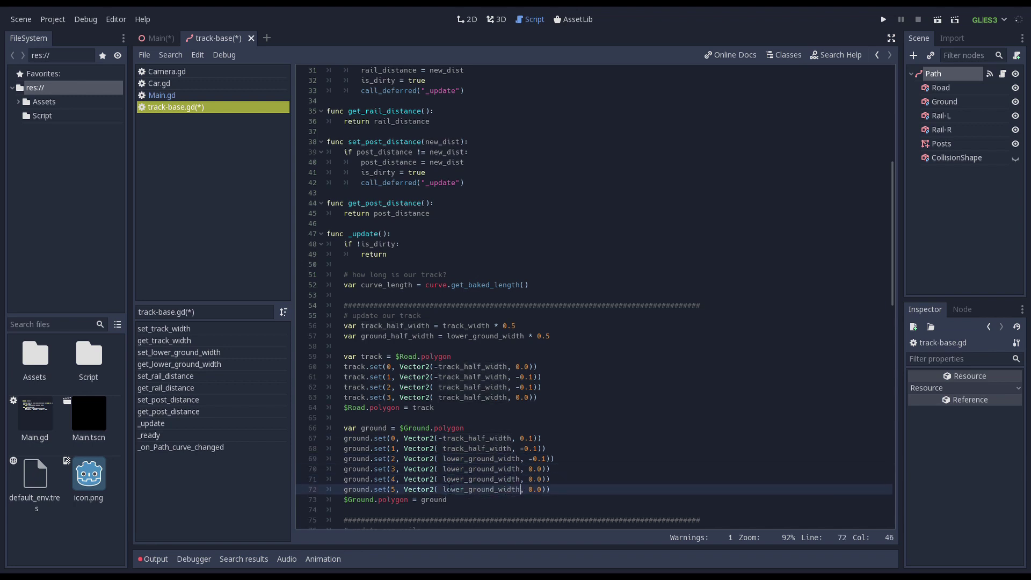
# Step: Set ground point 3 to (lower_ground_width + 0.1, -4.1), point 4 to (-lower_ground_width - 0.1, -4.1) and point 5 to (-lower_ground_width, -4.0)
pyautogui.press('Up')
pyautogui.press('Up')
pyautogui.hotkey('ctrl', 'Right')
pyautogui.write('+ 0.1')
pyautogui.press('Down')
pyautogui.press('BackSpace')
pyautogui.write('1')
pyautogui.press('Down')
pyautogui.press('Left')
pyautogui.write('0')
pyautogui.press('Down')
pyautogui.press('Delete')
pyautogui.press('Delete')
pyautogui.press('Delete')
pyautogui.write('-4.1')
pyautogui.press('Up')
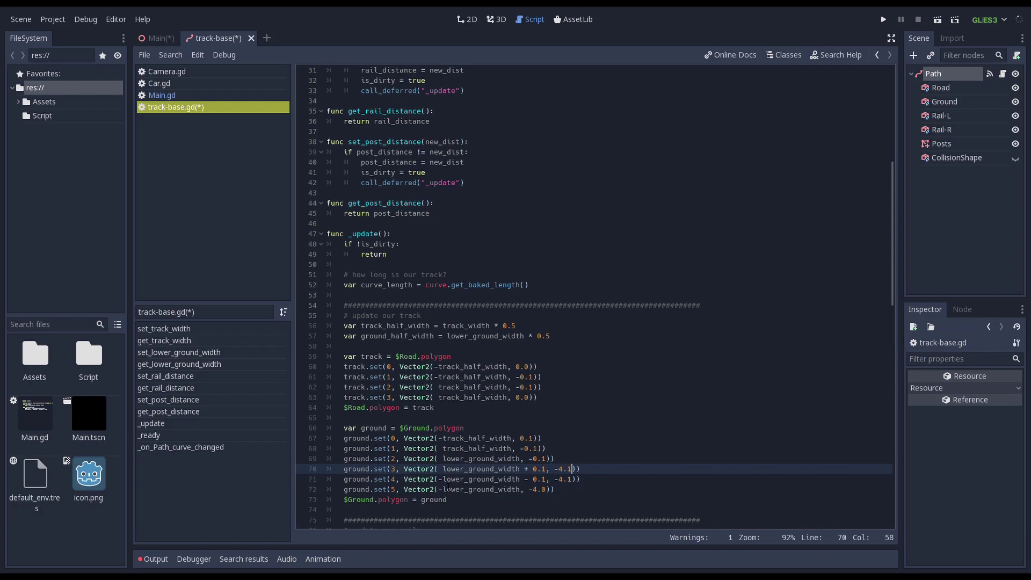
pyautogui.press('Up')
pyautogui.press('Up')
pyautogui.press('Up')
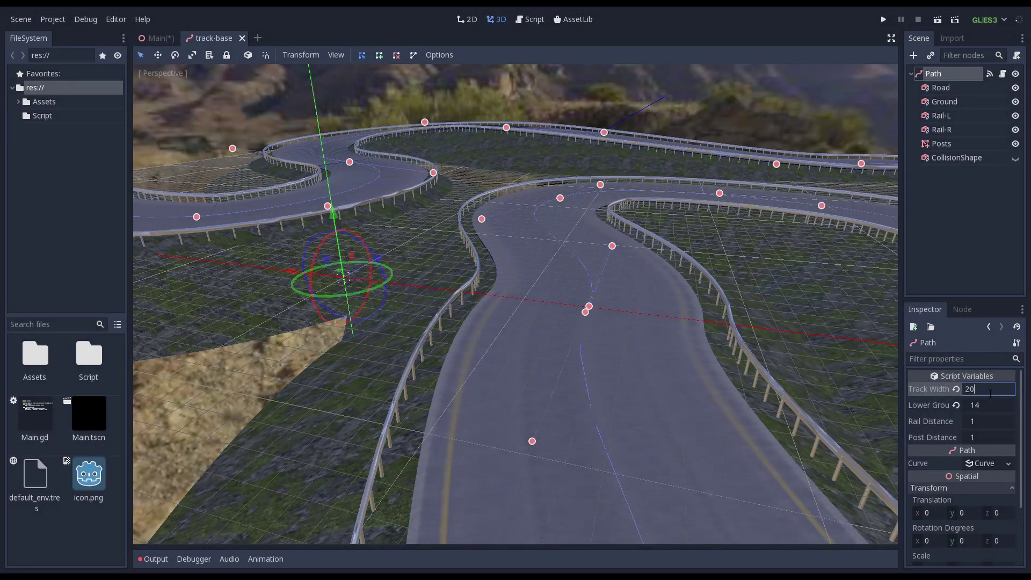
# Step: Test the Path node's Track Width at 20 and finish with it set to 9
pyautogui.press('Tab')
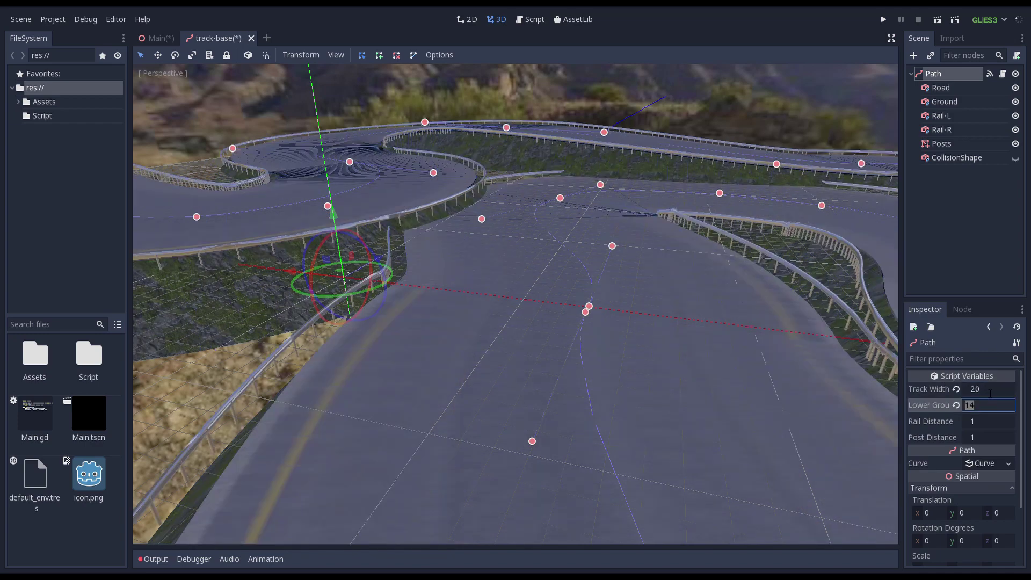
pyautogui.click(990, 393)
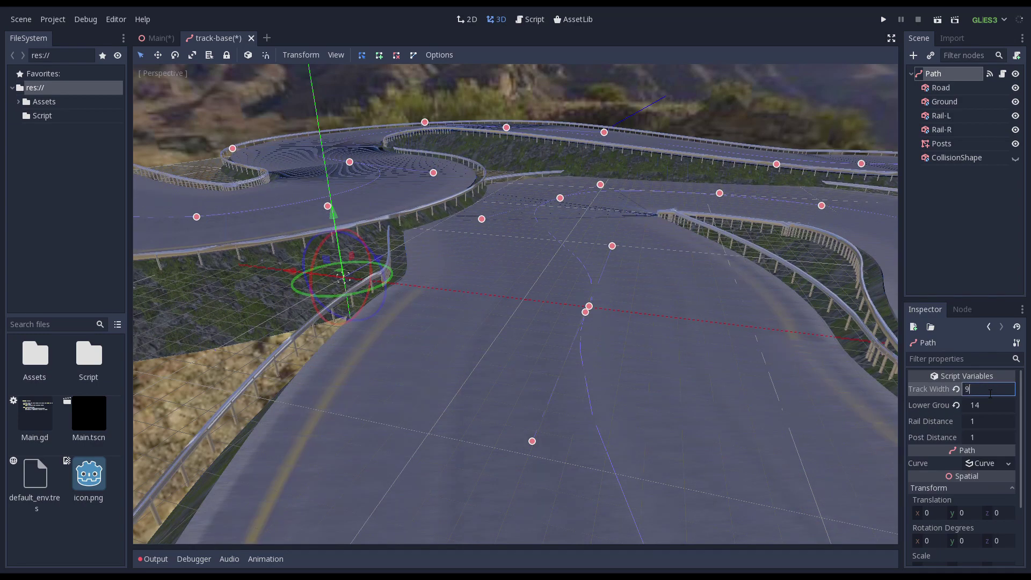
pyautogui.press('Tab')
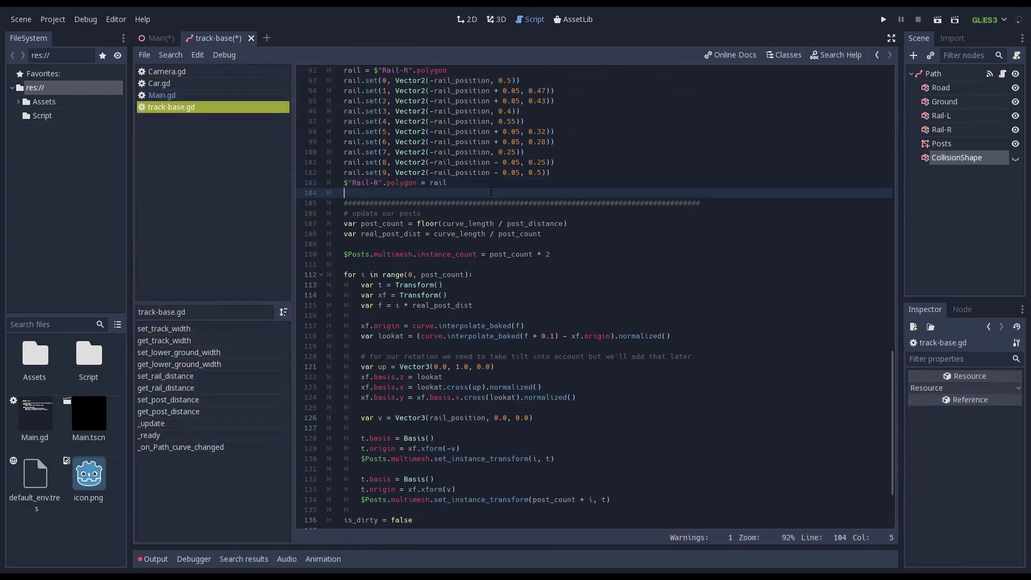
# Step: Paste the separator line and "# update our posts" comment below the post loop, before is_dirty = false
pyautogui.scroll(-3, 491, 226)
pyautogui.click(443, 422)
pyautogui.press('Return')
pyautogui.press('Return')
pyautogui.hotkey('ctrl', 'v')
pyautogui.press('Down')
pyautogui.press('Down')
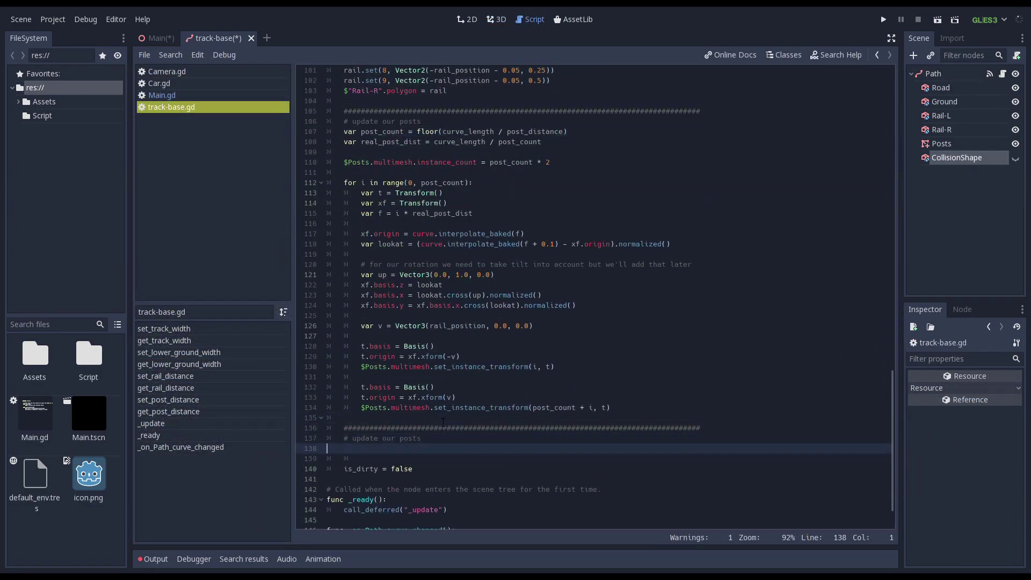
# Step: Change the pasted comment to "# update our collision"
pyautogui.press('Left')
pyautogui.press('BackSpace')
pyautogui.press('BackSpace')
pyautogui.press('BackSpace')
pyautogui.press('BackSpace')
pyautogui.press('BackSpace')
pyautogui.write('collision')
# Step: Declare var collision = $CollisionShape.polygon below the collision comment, leaving a blank line between them
pyautogui.press('Return')
pyautogui.press('Return')
pyautogui.write('$')
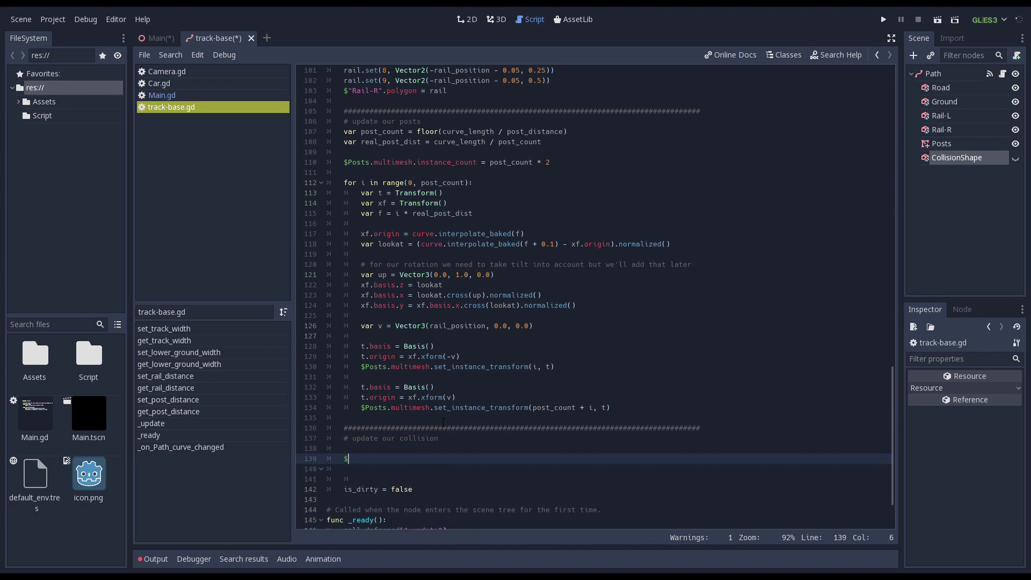
pyautogui.write('collision = $CollisionShape.polygon')
pyautogui.press('Return')
pyautogui.press('Return')
pyautogui.press('Up')
pyautogui.press('Up')
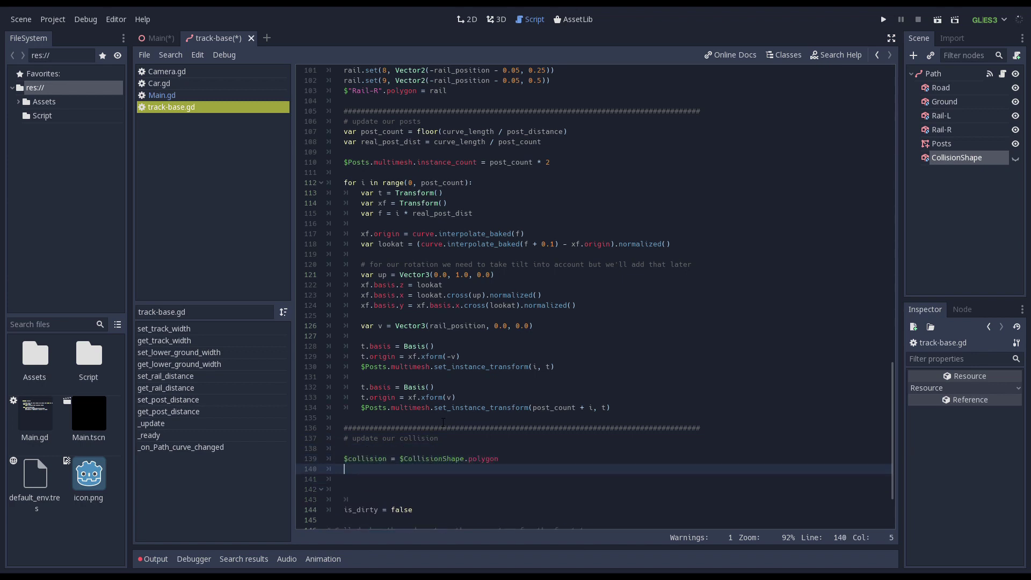
pyautogui.press('Delete')
pyautogui.write('var')
# Step: Add a closing line that assigns collision back to $CollisionShape.polygon
pyautogui.press('Down')
pyautogui.press('Down')
pyautogui.write('$CollisionShape.polygon=collision')
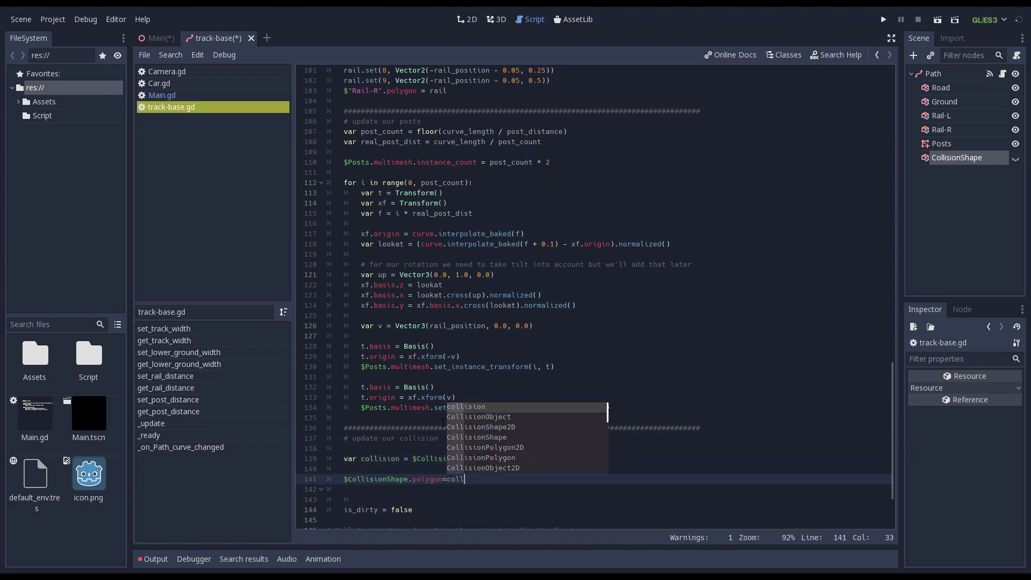
# Step: Add collision.set(0, Vector2(-rail_position, 0.0)) between the collision declaration and the closing assignment
pyautogui.press('Up')
pyautogui.scroll(-3, 468, 393)
pyautogui.write('v')
pyautogui.press('BackSpace')
pyautogui.write('collision.set(0, Vector2(-ra')
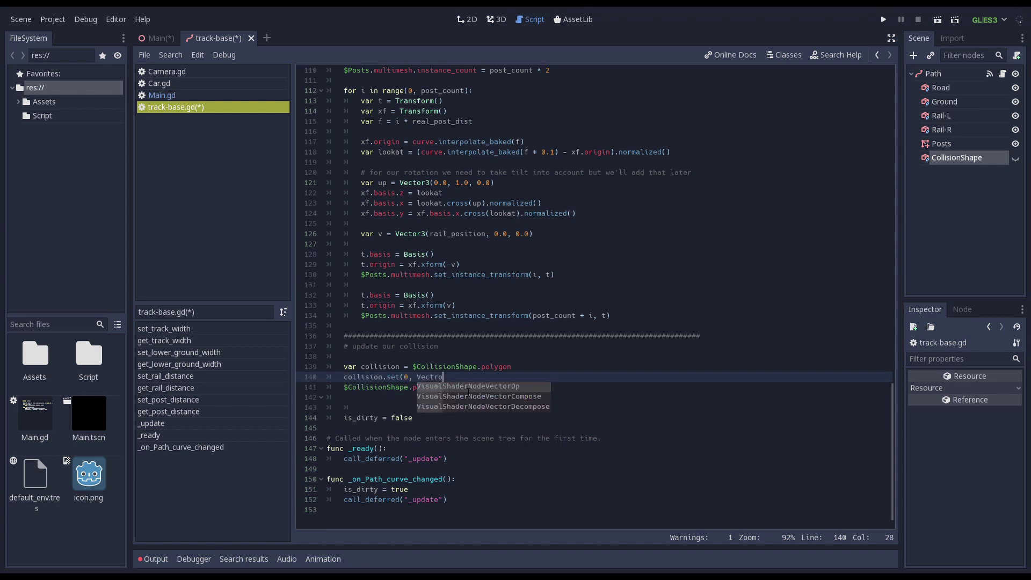
pyautogui.write('il_position, 0.0))')
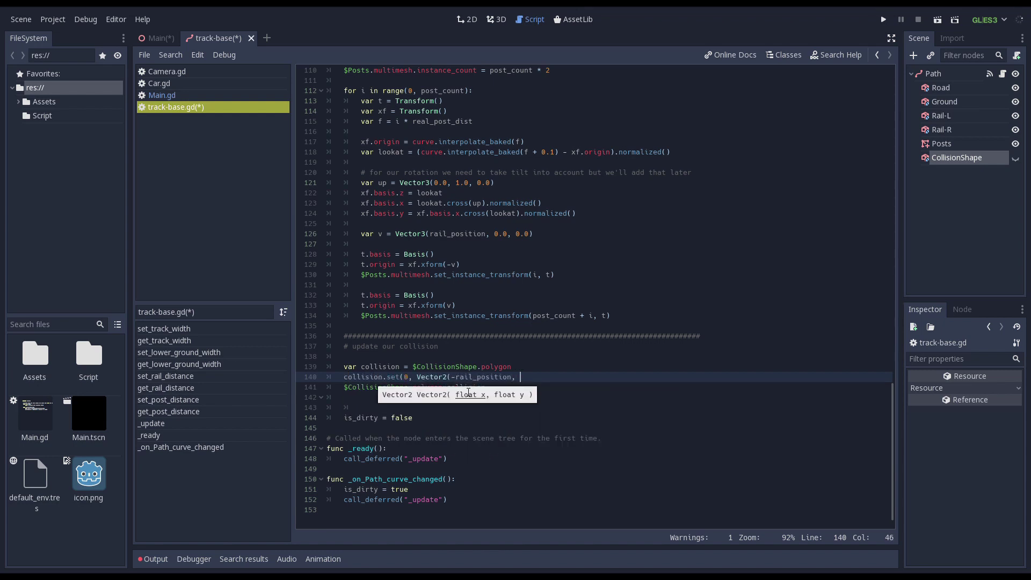
# Step: Duplicate the first collision.set line and change the copy to collision.set(1, Vector2( rail_position, 0.0))
pyautogui.hotkey('ctrl', 'b')
pyautogui.press('Right')
pyautogui.press('Right')
pyautogui.press('Right')
pyautogui.press('Right')
pyautogui.press('Right')
pyautogui.press('Right')
pyautogui.press('Right')
pyautogui.press('Right')
pyautogui.press('Right')
pyautogui.press('Right')
pyautogui.press('Right')
pyautogui.press('Right')
pyautogui.press('BackSpace')
pyautogui.write('1')
pyautogui.press('Right')
pyautogui.press('Right')
pyautogui.press('Right')
pyautogui.press('Right')
pyautogui.press('Right')
pyautogui.press('Right')
pyautogui.press('Right')
pyautogui.press('Right')
pyautogui.press('Right')
pyautogui.press('Right')
pyautogui.press('Right')
pyautogui.press('BackSpace')
pyautogui.press('Down')
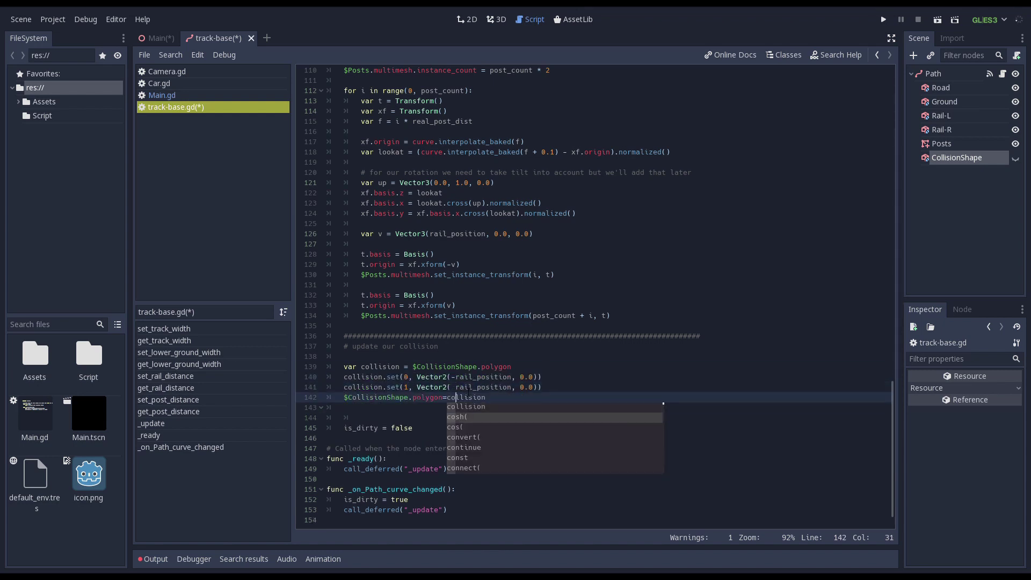
# Step: Add a third collision point line reading collision.set(2, Vector2( rail_position, 5.0)) and duplicate it below
pyautogui.hotkey('ctrl', 'v')
pyautogui.press('Up')
pyautogui.press('Right')
pyautogui.press('Right')
pyautogui.press('Right')
pyautogui.press('Right')
pyautogui.press('Right')
pyautogui.press('Right')
pyautogui.press('Right')
pyautogui.press('Right')
pyautogui.press('Right')
pyautogui.press('Right')
pyautogui.press('Right')
pyautogui.press('Right')
pyautogui.press('Right')
pyautogui.press('Right')
pyautogui.press('Right')
pyautogui.press('Right')
pyautogui.press('BackSpace')
pyautogui.write('2')
pyautogui.press('Right')
pyautogui.press('Right')
pyautogui.press('Right')
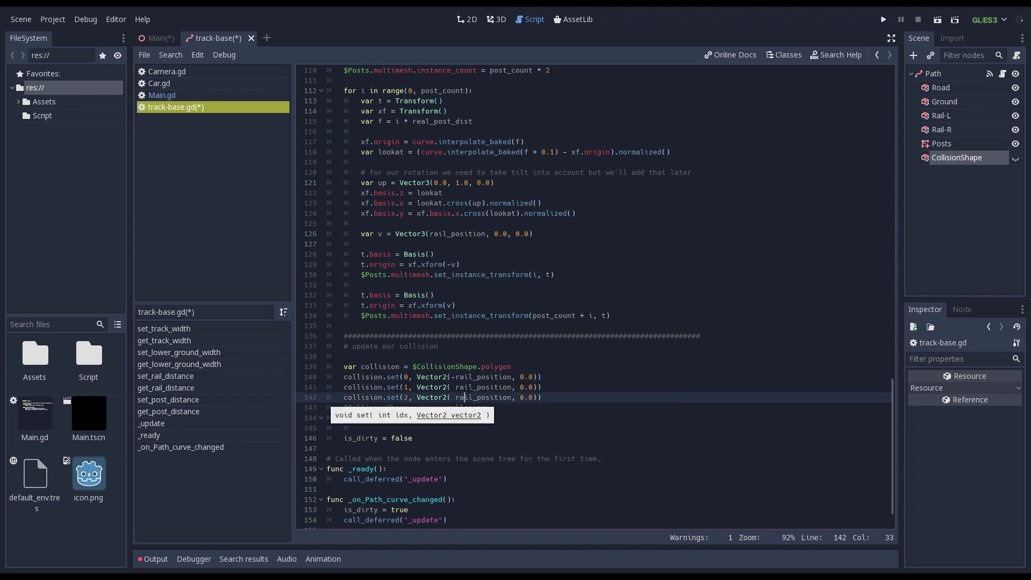
pyautogui.hotkey('ctrl', 'b')
pyautogui.press('Home')
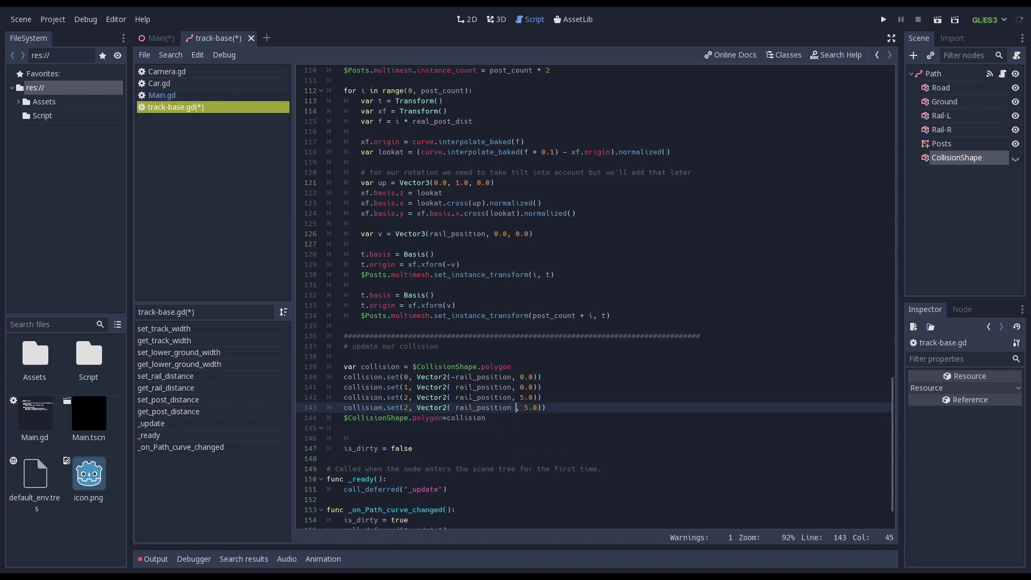
# Step: Change the duplicated point's x to rail_position + 3.0, and add a copy of that line with y set to -1.0
pyautogui.write('+ 3.0')
pyautogui.hotkey('ctrl', 'c')
pyautogui.press('Down')
pyautogui.press('Down')
pyautogui.press('Up')
pyautogui.hotkey('ctrl', 'v')
pyautogui.press('Up')
pyautogui.press('Right')
pyautogui.press('Right')
pyautogui.press('Right')
pyautogui.press('Right')
pyautogui.press('Right')
pyautogui.press('Right')
pyautogui.press('Right')
pyautogui.press('Right')
pyautogui.press('Right')
pyautogui.press('Right')
pyautogui.press('Right')
pyautogui.press('Right')
pyautogui.press('Right')
pyautogui.press('Right')
pyautogui.press('Right')
pyautogui.press('Right')
pyautogui.press('Right')
pyautogui.press('Right')
pyautogui.press('Right')
pyautogui.press('Right')
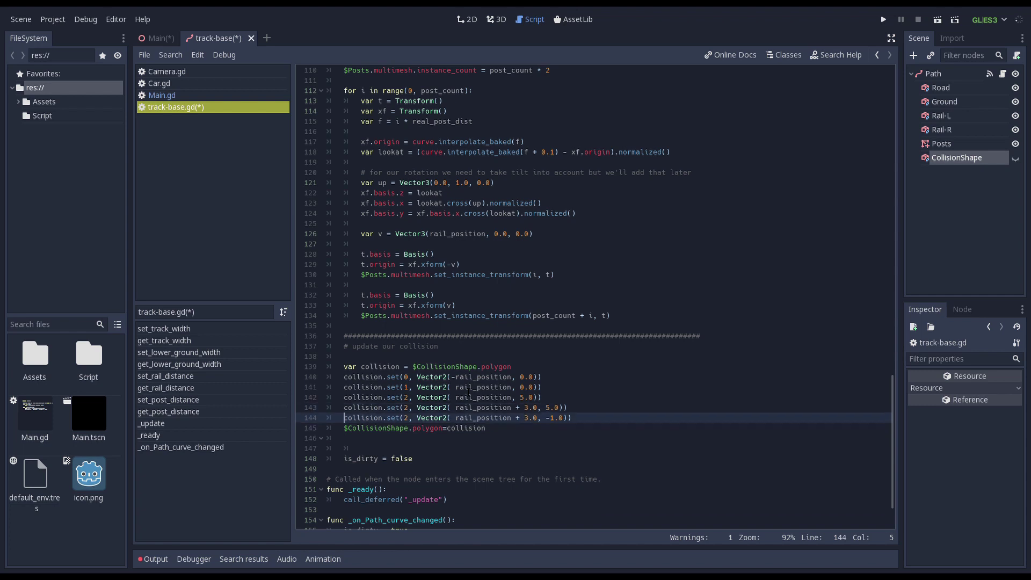
# Step: Copy the rail_position + 3.0, -1.0 line below itself and make the copy's rail_position negative
pyautogui.hotkey('ctrl', 'c')
pyautogui.press('Home')
pyautogui.press('Down')
pyautogui.hotkey('ctrl', 'v')
pyautogui.press('Up')
pyautogui.hotkey('ctrl', 'Right')
pyautogui.hotkey('ctrl', 'Right')
pyautogui.hotkey('ctrl', 'Right')
pyautogui.hotkey('ctrl', 'Right')
pyautogui.press('Right')
pyautogui.press('Right')
pyautogui.press('BackSpace')
pyautogui.write('-')
pyautogui.press('Down')
pyautogui.press('Up')
pyautogui.press('Up')
pyautogui.press('Up')
pyautogui.press('Home')
pyautogui.press('Home')
pyautogui.press('Down')
pyautogui.press('Down')
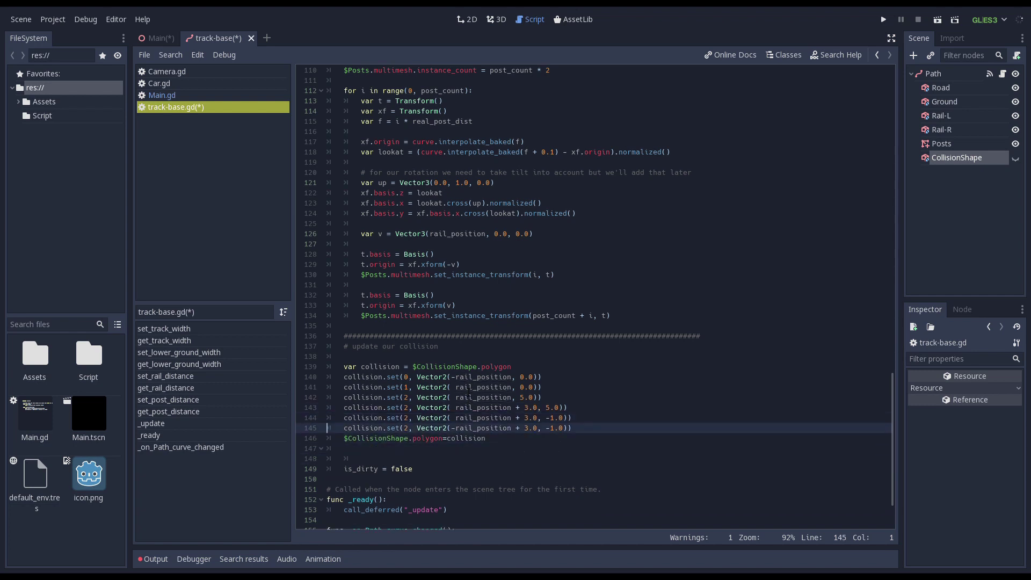
# Step: Add another collision.set line with Vector2(-rail_position + 3.0, 5.0) before the closing polygon assignment
pyautogui.press('Down')
pyautogui.hotkey('ctrl', 'v')
pyautogui.press('Up')
pyautogui.hotkey('ctrl', 'Right')
pyautogui.hotkey('ctrl', 'Right')
pyautogui.hotkey('ctrl', 'Right')
pyautogui.hotkey('ctrl', 'Right')
pyautogui.press('Right')
pyautogui.press('Right')
pyautogui.press('BackSpace')
pyautogui.write('-')
# Step: Copy the rail_position, 5.0 line to the end of the collision points and make its x -rail_position
pyautogui.press('Up')
pyautogui.press('Up')
pyautogui.press('Up')
pyautogui.press('Up')
pyautogui.press('Home')
pyautogui.press('Home')
pyautogui.hotkey('shift', 'Down')
pyautogui.hotkey('ctrl', 'c')
pyautogui.press('Down')
pyautogui.press('Down')
pyautogui.press('Down')
pyautogui.press('Down')
pyautogui.hotkey('ctrl', 'v')
pyautogui.press('Up')
pyautogui.press('Right')
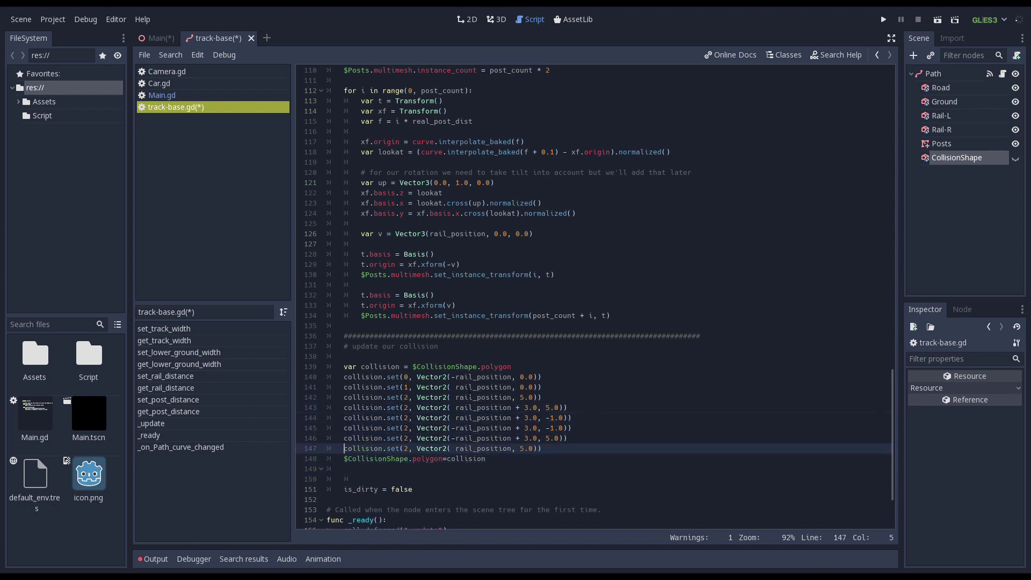
pyautogui.press('BackSpace')
pyautogui.write('-')
# Step: Renumber the three collision.set lines after the index 2 point with indices 3, 4 and 5
pyautogui.hotkey('ctrl', 'Left')
pyautogui.press('Up')
pyautogui.press('Up')
pyautogui.press('Up')
pyautogui.press('Up')
pyautogui.press('Left')
pyautogui.press('Left')
pyautogui.press('BackSpace')
pyautogui.write('3')
pyautogui.press('Down')
pyautogui.press('BackSpace')
pyautogui.write('4')
pyautogui.press('Down')
pyautogui.press('BackSpace')
pyautogui.write('5')
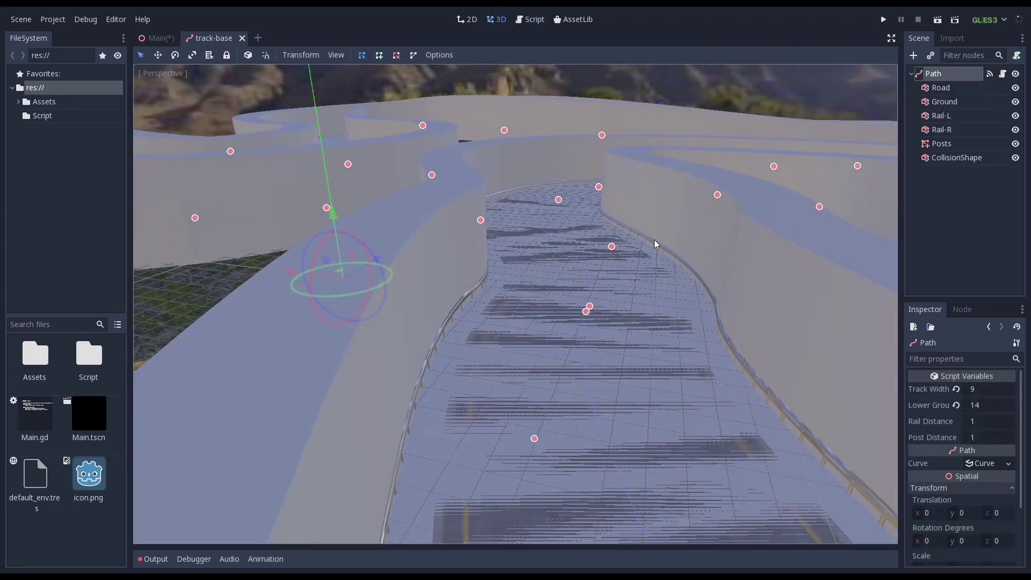
# Step: Hide the CollisionShape node in the track-base scene
pyautogui.moveTo(654, 240); pyautogui.dragTo(677, 241, button='middle')
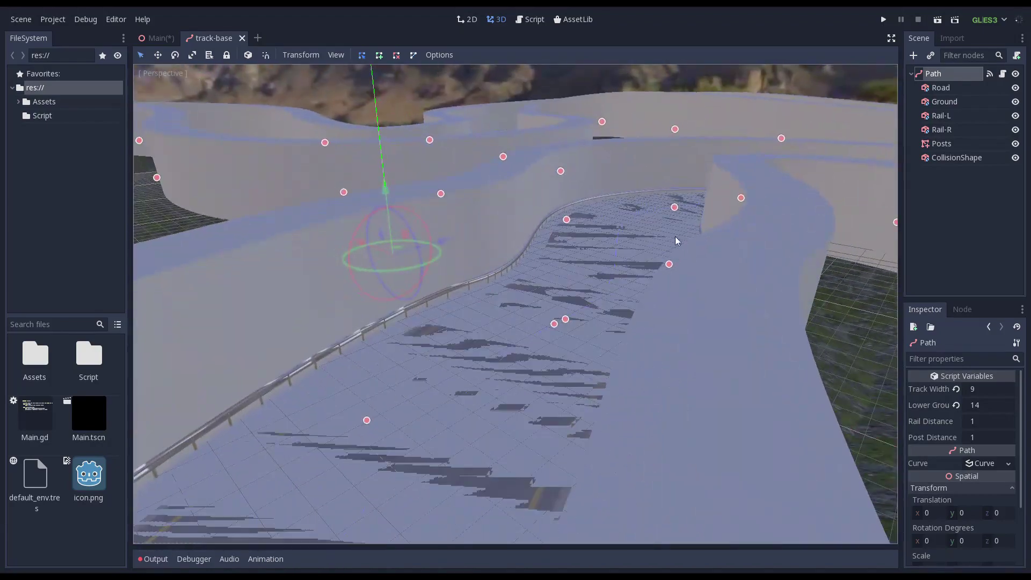
pyautogui.click(1015, 158)
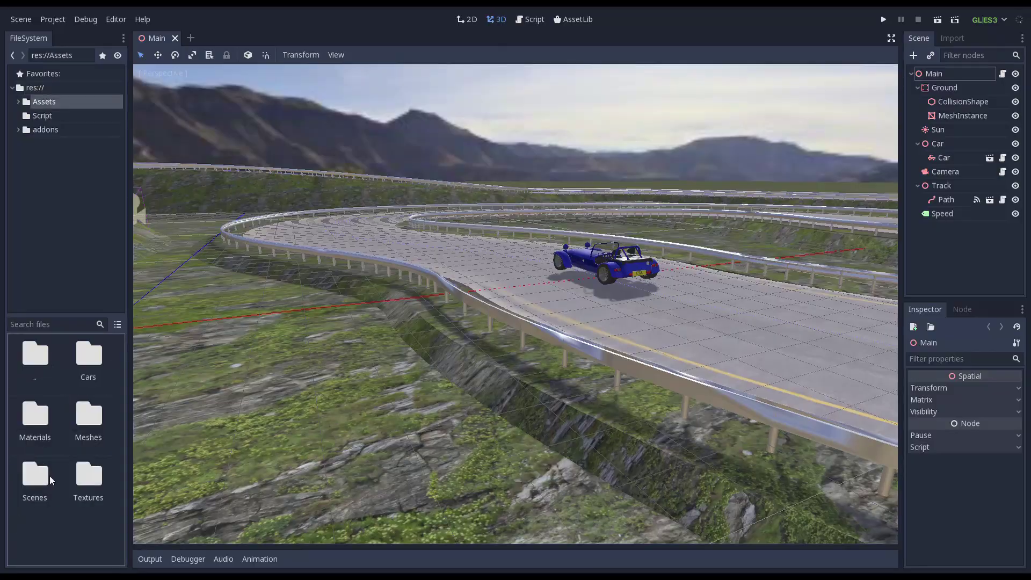
# Step: Open the track-base scene from res://Assets/Scenes and save its path's curve resource there as default_curve.tres
pyautogui.doubleClick(34, 473)
pyautogui.doubleClick(35, 417)
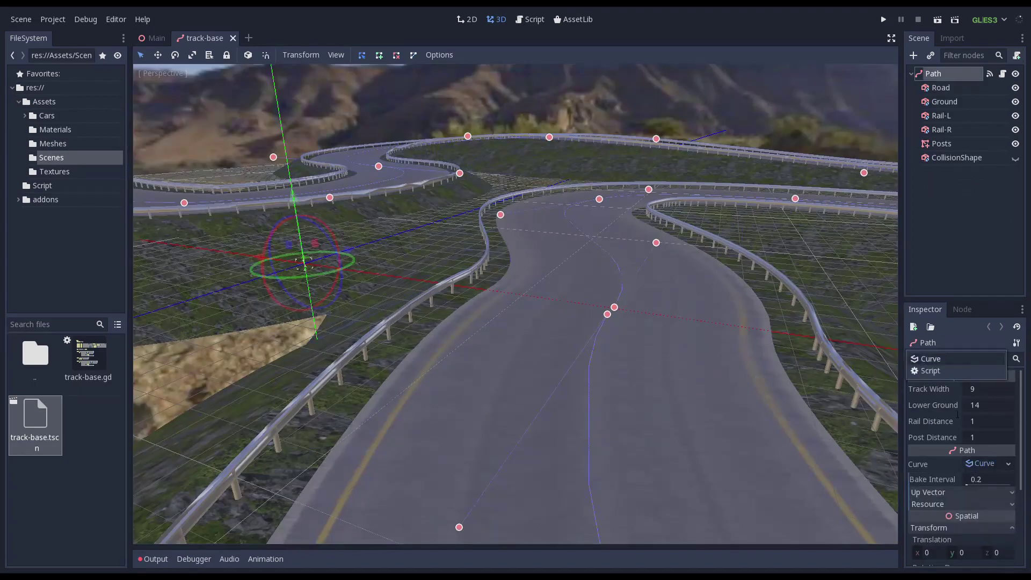
pyautogui.click(936, 359)
pyautogui.click(1016, 343)
pyautogui.click(966, 398)
pyautogui.write('default_curve.tres')
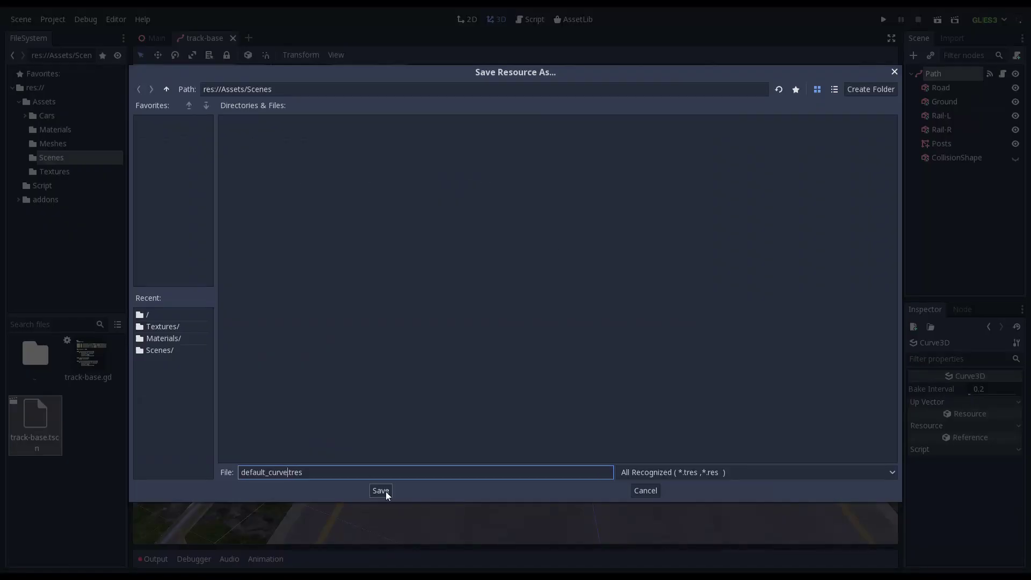
pyautogui.click(386, 492)
# Step: Create a new scene with a 3D Spatial root node and save it as track_procmesh
pyautogui.click(23, 20)
pyautogui.click(32, 35)
pyautogui.hotkey('ctrl', 's')
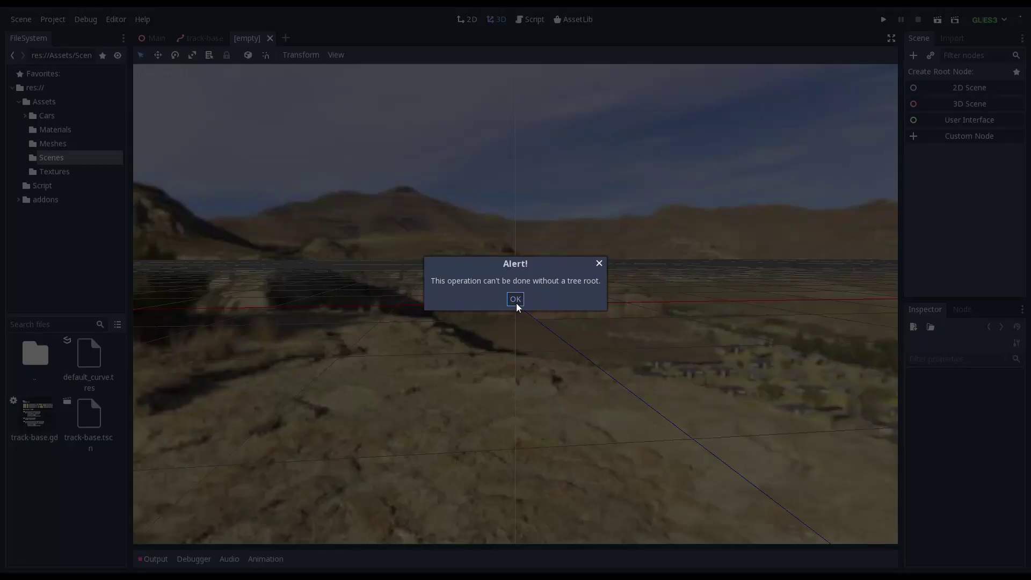
pyautogui.click(516, 303)
pyautogui.click(969, 104)
pyautogui.hotkey('ctrl', 's')
pyautogui.write('track_procmesh')
pyautogui.press('Return')
# Step: Add a MeshInstance node beneath the Spatial root and give it a new ArrayMesh
pyautogui.click(913, 57)
pyautogui.write('Mesh')
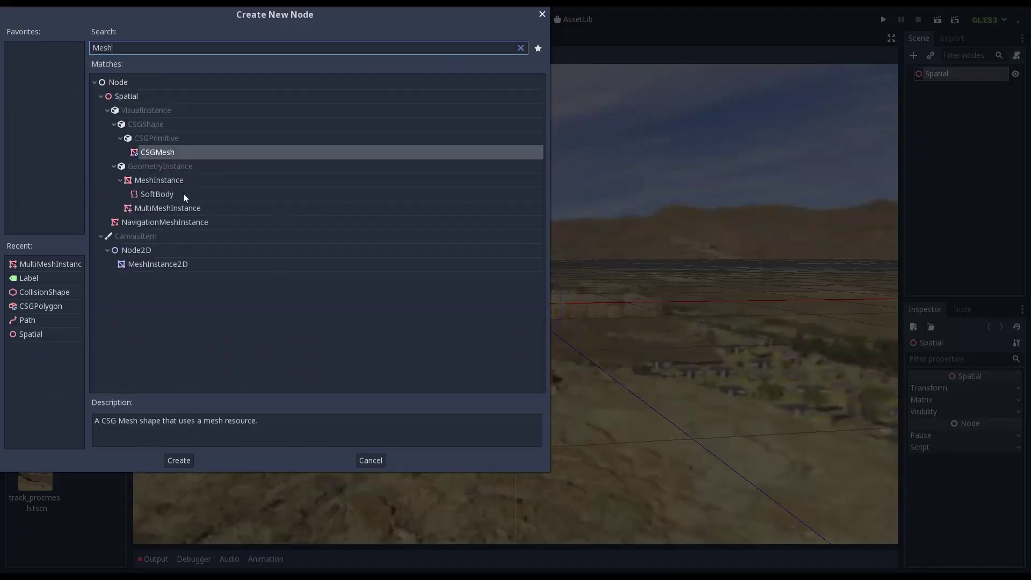
pyautogui.doubleClick(166, 181)
pyautogui.click(989, 389)
pyautogui.click(997, 405)
# Step: Load the procedural mesh script onto the MeshInstance's ArrayMesh resource
pyautogui.click(989, 390)
pyautogui.click(965, 507)
pyautogui.click(990, 520)
pyautogui.click(978, 562)
pyautogui.doubleClick(409, 134)
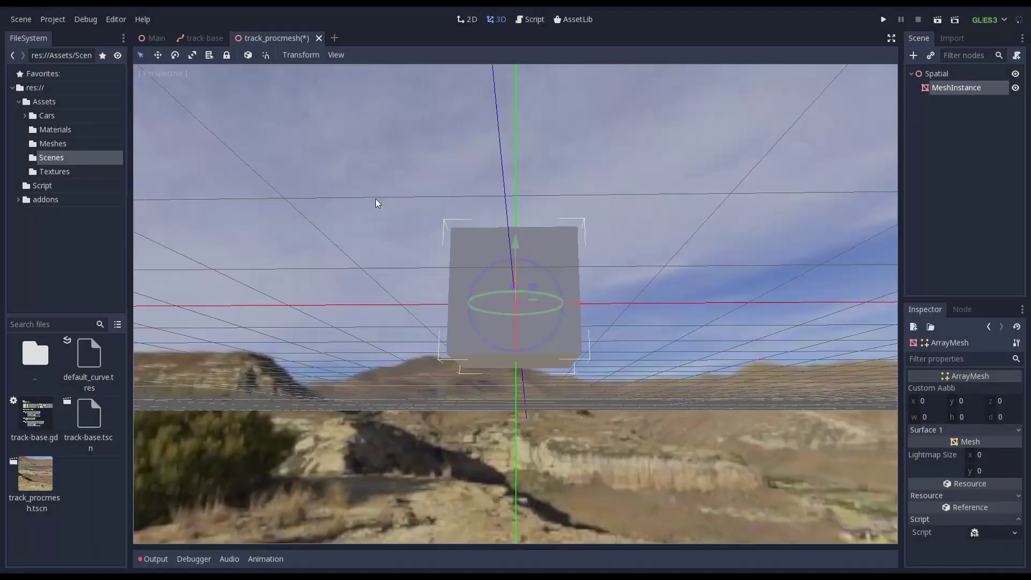
# Step: Rename the MeshInstance node as Track and save the scene
pyautogui.doubleClick(950, 88)
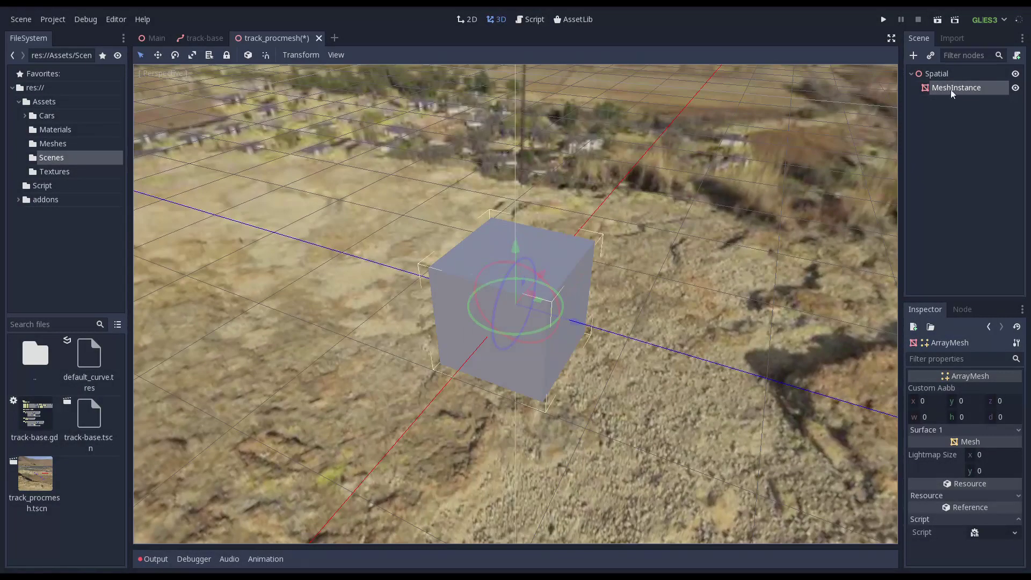
pyautogui.write('Track')
pyautogui.press('Return')
pyautogui.hotkey('ctrl', 's')
# Step: Replace the Box node in Track's procedural mesh graph with an Input Curve node, moving Output away to make room
pyautogui.click(978, 398)
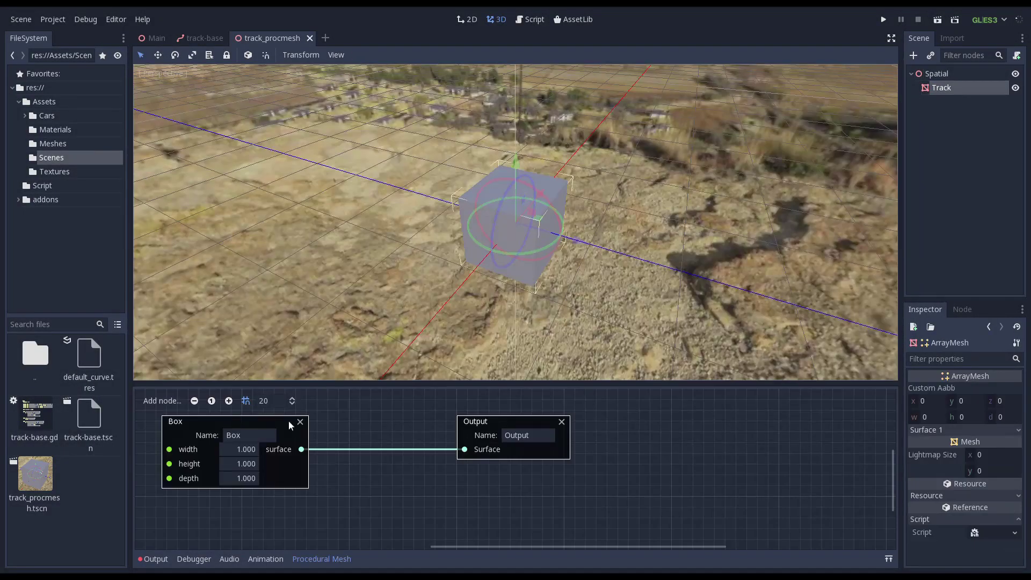
pyautogui.click(300, 422)
pyautogui.moveTo(499, 421); pyautogui.dragTo(832, 427)
pyautogui.click(155, 403)
pyautogui.moveTo(161, 418)
pyautogui.click(213, 417)
pyautogui.moveTo(236, 421); pyautogui.dragTo(213, 520)
# Step: Add a Line shape node and an Extrude Shape surface node to the graph, placing the extrusion between Line and Output
pyautogui.click(162, 402)
pyautogui.moveTo(171, 452)
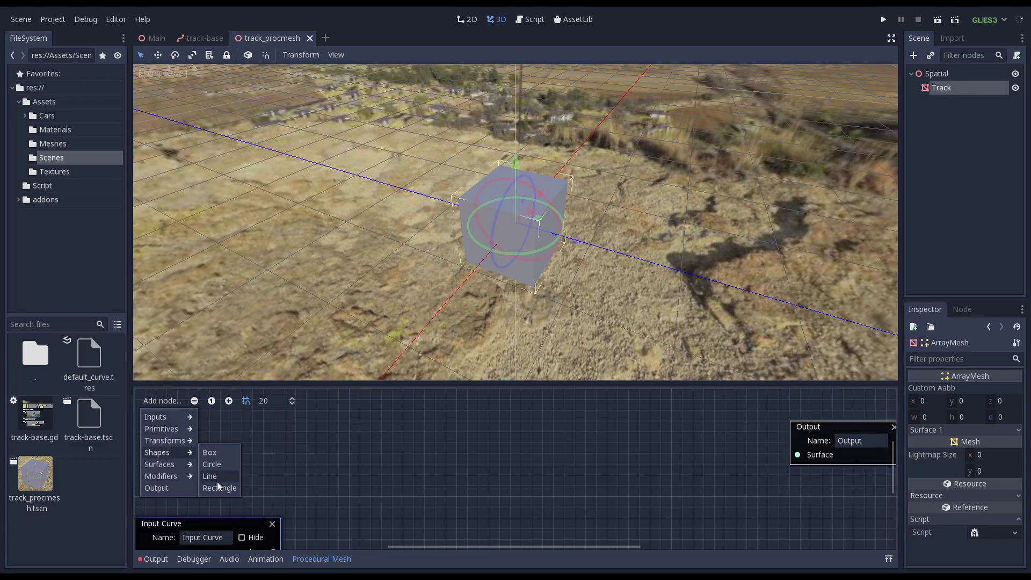
pyautogui.click(216, 480)
pyautogui.click(164, 401)
pyautogui.click(220, 465)
pyautogui.moveTo(221, 423); pyautogui.dragTo(581, 407)
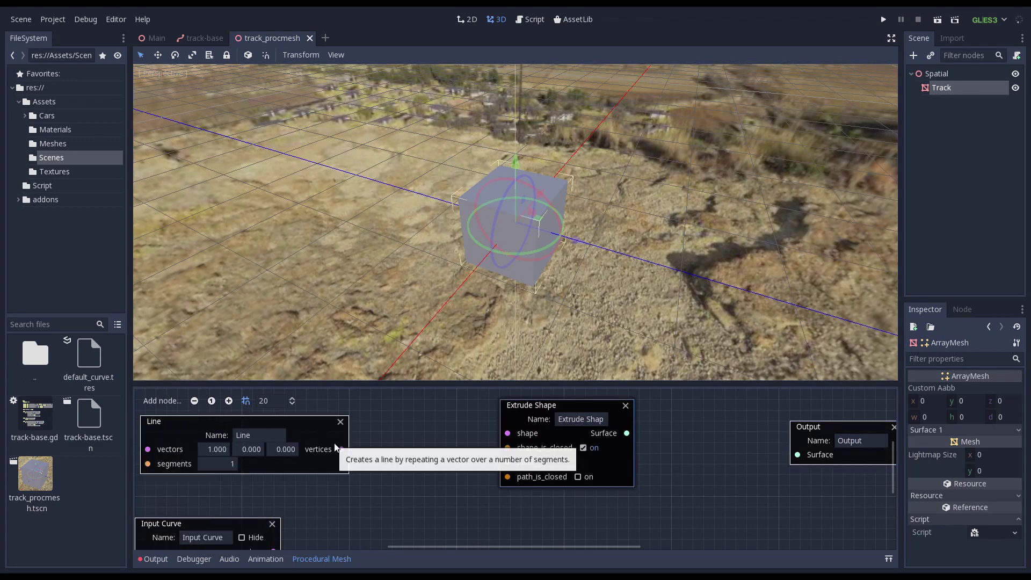
# Step: Connect Line to the extrusion's shape, Input Curve to its path and its Surface to Output, with shape_is_closed off
pyautogui.moveTo(341, 449); pyautogui.dragTo(507, 433)
pyautogui.moveTo(273, 510); pyautogui.dragTo(507, 422)
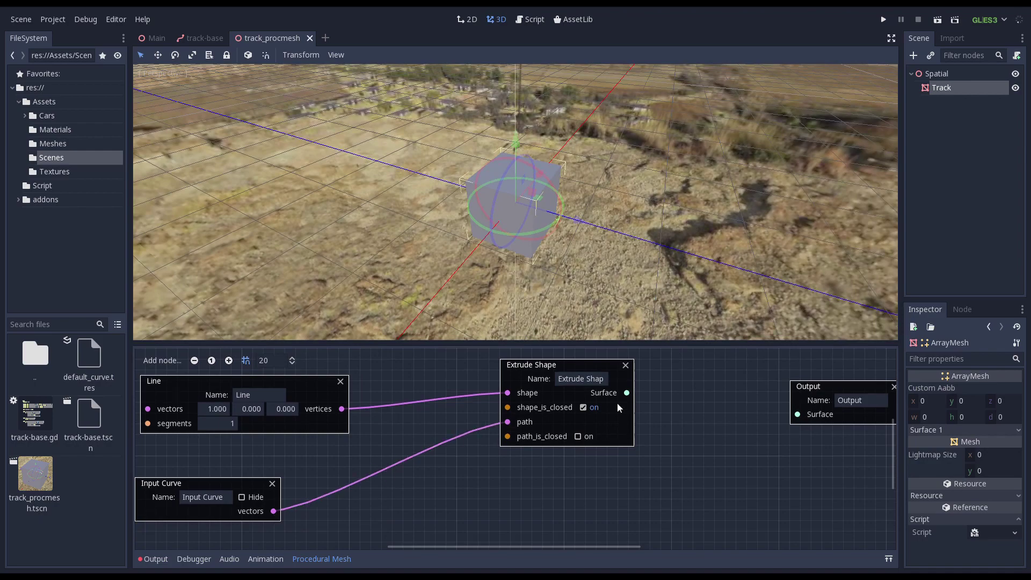
pyautogui.moveTo(617, 408); pyautogui.dragTo(606, 419)
pyautogui.moveTo(616, 403); pyautogui.dragTo(797, 414)
pyautogui.click(573, 418)
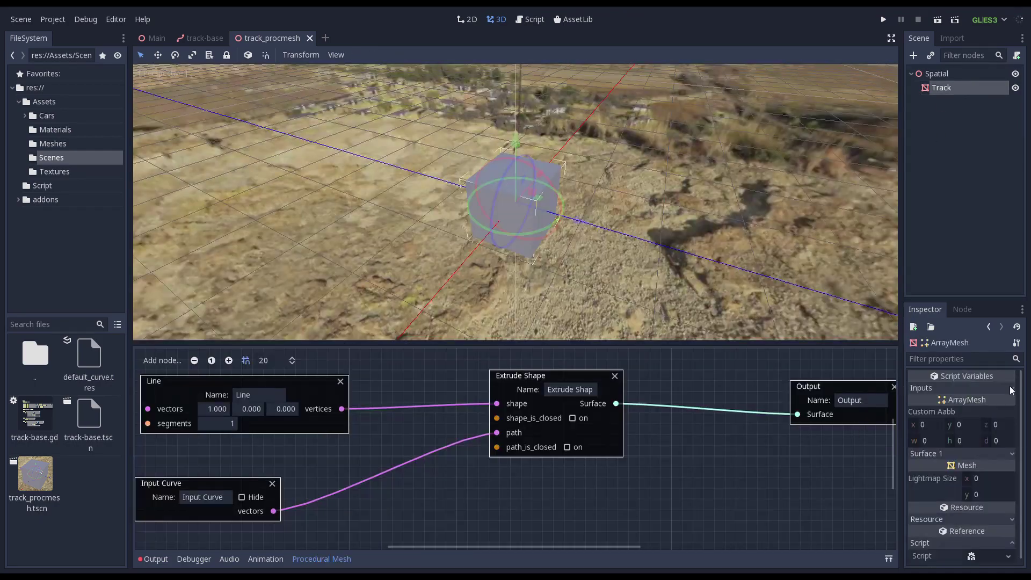
# Step: Load default_curve.tres as the input curve, with the extrusion's path closed and the Line vector's x at -1
pyautogui.click(1010, 390)
pyautogui.click(1009, 401)
pyautogui.click(988, 433)
pyautogui.doubleClick(349, 137)
pyautogui.doubleClick(407, 131)
pyautogui.doubleClick(246, 135)
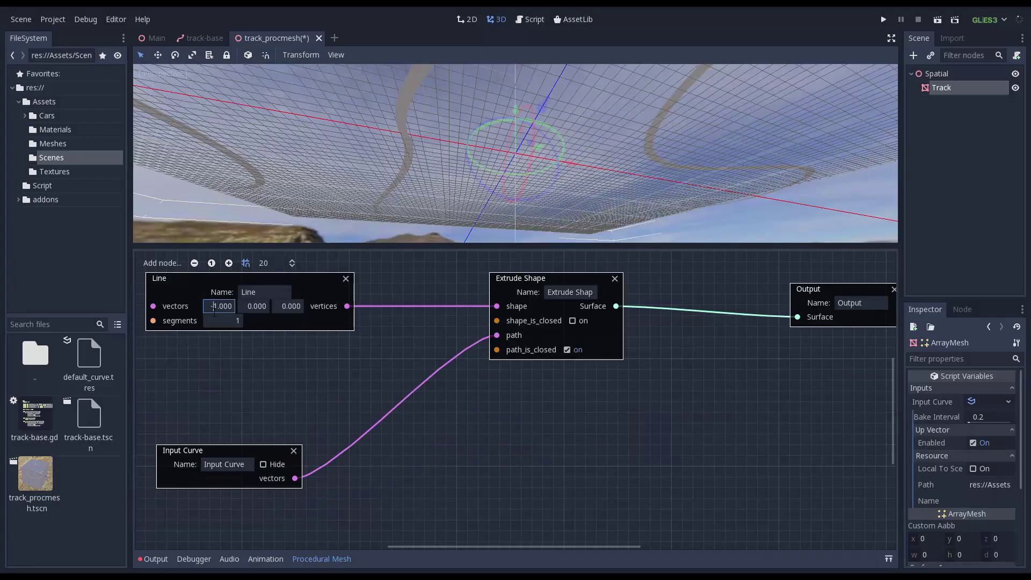
pyautogui.moveTo(322, 94); pyautogui.dragTo(334, 134, button='middle')
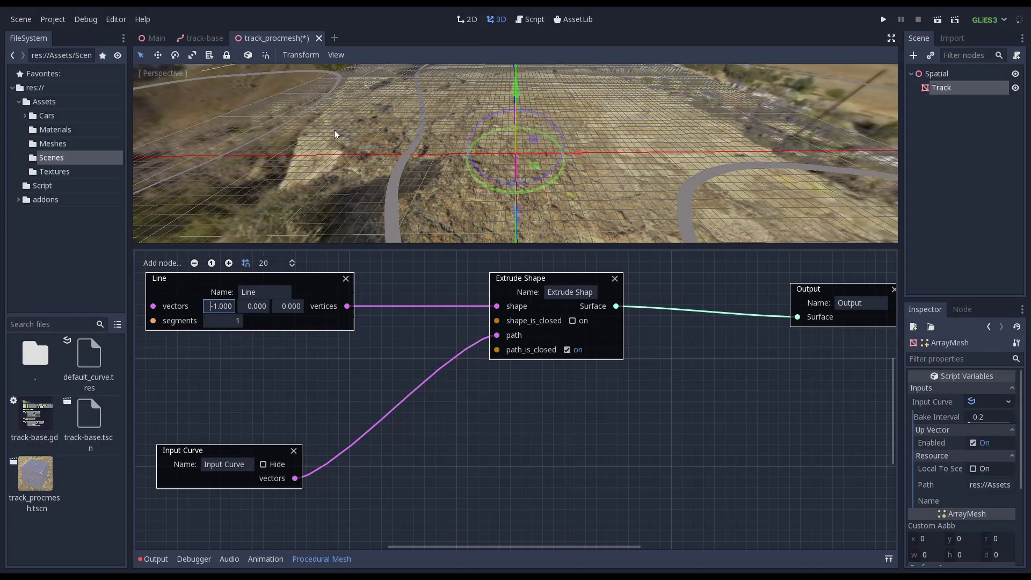
# Step: Make room in the graph and add an Input Real node named TrackWidth before the Line node
pyautogui.moveTo(519, 279); pyautogui.dragTo(626, 268)
pyautogui.moveTo(541, 292); pyautogui.dragTo(718, 292, button='middle')
pyautogui.click(162, 263)
pyautogui.moveTo(164, 278)
pyautogui.click(217, 293)
pyautogui.moveTo(228, 297); pyautogui.dragTo(121, 289)
pyautogui.write('Track')
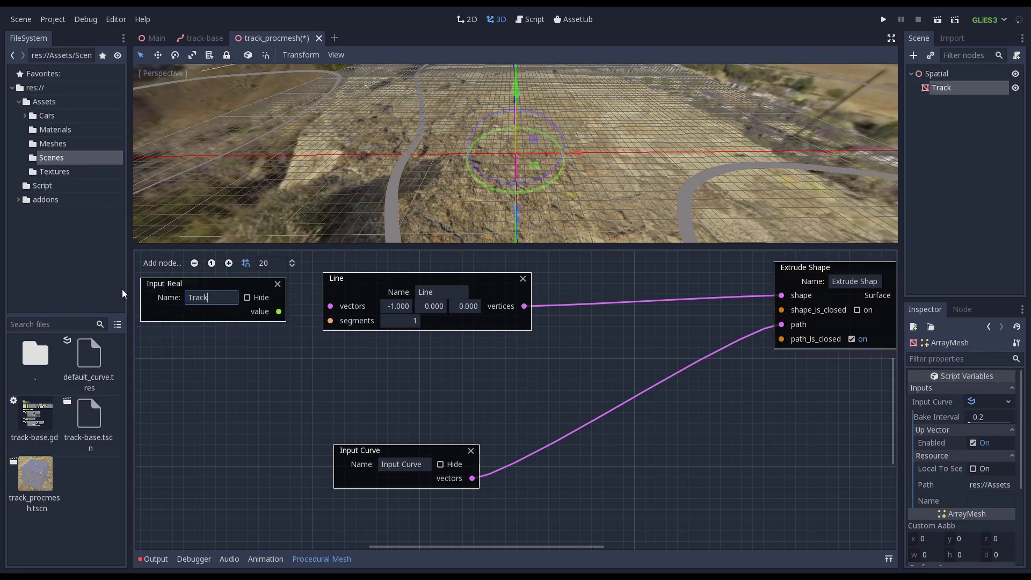
pyautogui.write('Width')
pyautogui.press('Tab')
# Step: Add a Vector Combine node that takes TrackWidth as x and feeds the Line node's vectors
pyautogui.moveTo(424, 546); pyautogui.dragTo(324, 547)
pyautogui.moveTo(494, 283); pyautogui.dragTo(580, 278)
pyautogui.click(162, 263)
pyautogui.click(223, 327)
pyautogui.moveTo(431, 306); pyautogui.dragTo(472, 306)
pyautogui.moveTo(600, 306); pyautogui.dragTo(654, 306)
# Step: Set the Track mesh's Track Width input to 2
pyautogui.click(941, 87)
pyautogui.click(980, 400)
pyautogui.click(996, 401)
pyautogui.click(991, 417)
pyautogui.write('2')
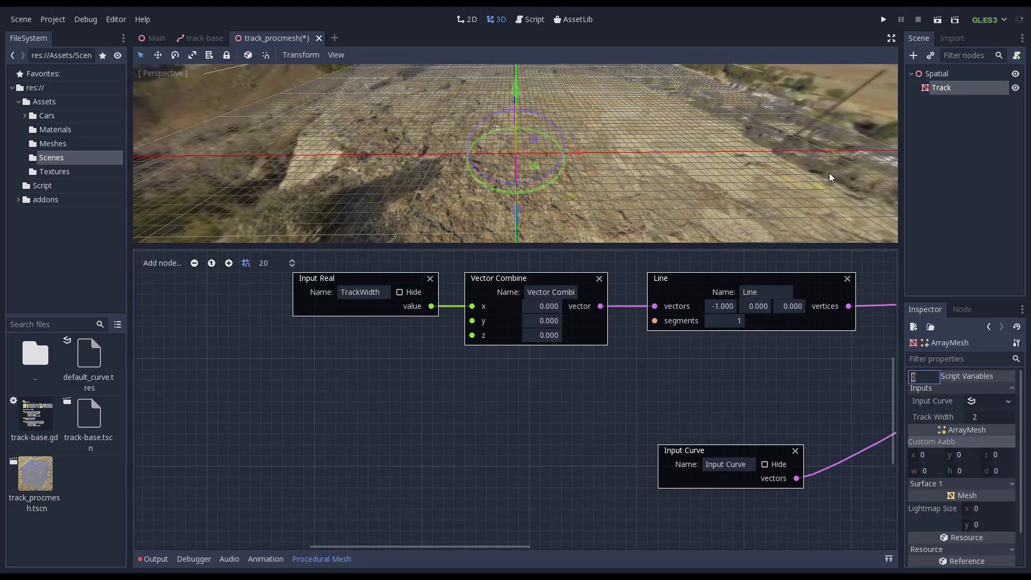
# Step: Insert a Multiply node with factor -1 between TrackWidth and the Vector Combine's x, and set Track Width to 4
pyautogui.moveTo(355, 277); pyautogui.dragTo(257, 278)
pyautogui.click(162, 263)
pyautogui.moveTo(165, 303)
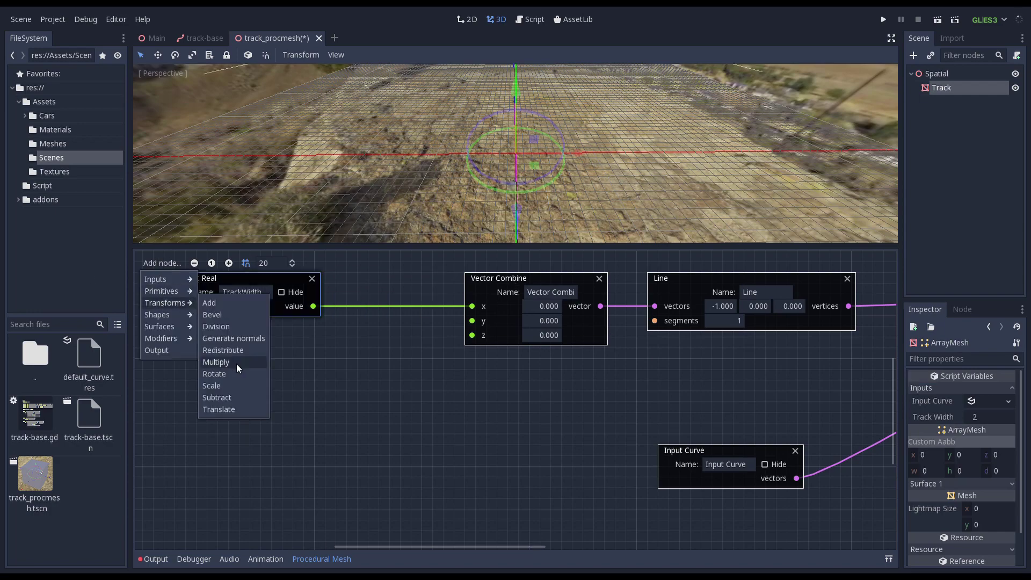
pyautogui.click(236, 363)
pyautogui.moveTo(443, 360); pyautogui.dragTo(473, 300)
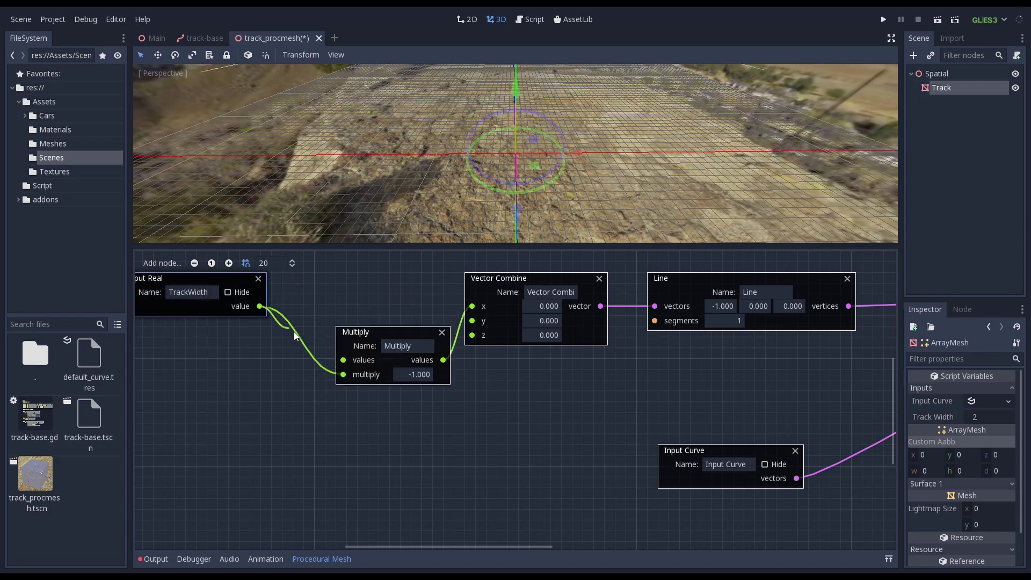
pyautogui.moveTo(295, 336); pyautogui.dragTo(351, 295)
pyautogui.click(994, 420)
pyautogui.moveTo(466, 98); pyautogui.dragTo(516, 148, button='middle')
pyautogui.moveTo(370, 289); pyautogui.dragTo(370, 279)
# Step: Name the existing Multiply node InvertWidth and add a second one named HalfWidth with factor 0.5, fed by TrackWidth
pyautogui.click(162, 263)
pyautogui.moveTo(158, 290)
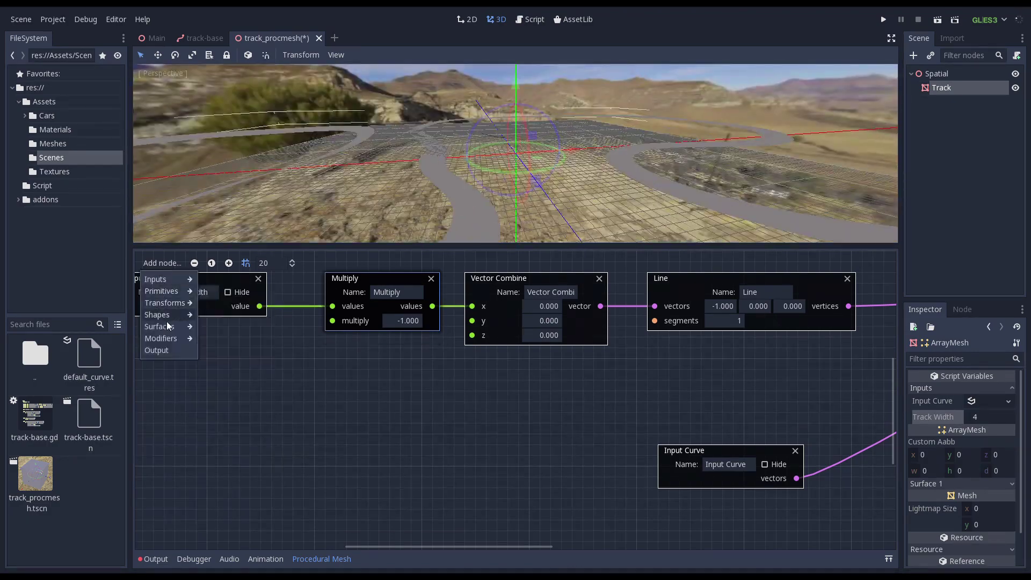
pyautogui.click(233, 362)
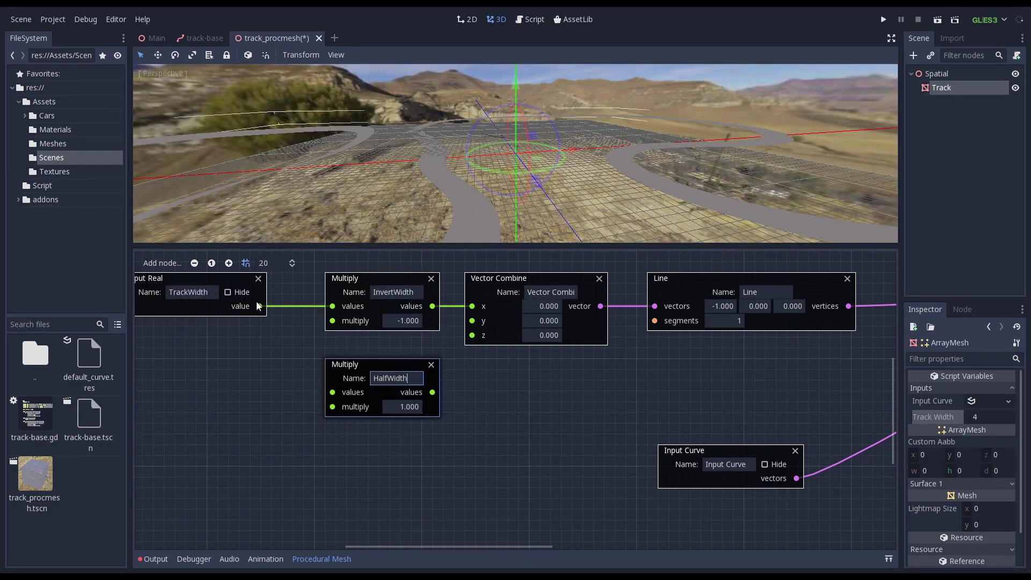
# Step: Insert a Translate node between the Line vertices and the Extrude Shape node's shape input
pyautogui.moveTo(479, 423); pyautogui.dragTo(196, 419, button='middle')
pyautogui.click(171, 262)
pyautogui.moveTo(171, 303)
pyautogui.click(209, 320)
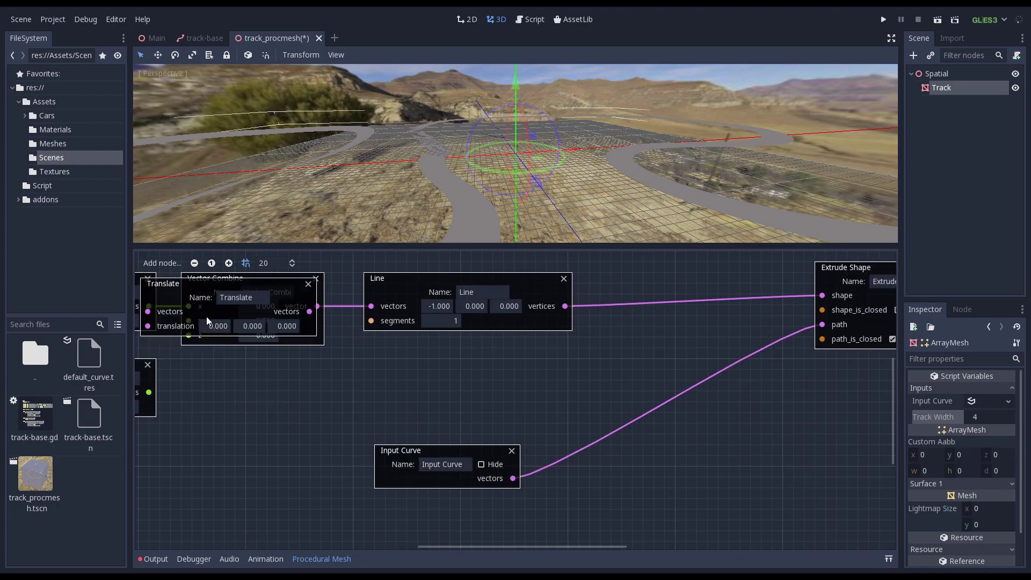
pyautogui.moveTo(210, 281); pyautogui.dragTo(668, 278)
pyautogui.moveTo(565, 306); pyautogui.dragTo(604, 310)
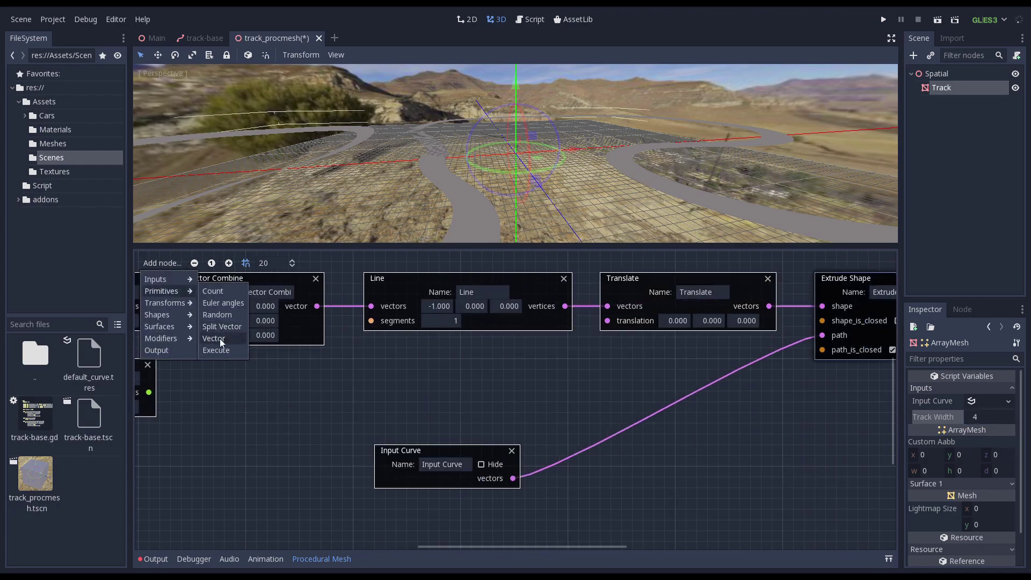
# Step: Add a Vector Combine node from HalfWidth to the Translate node's translation, and move Input Curve beneath Translate
pyautogui.click(221, 338)
pyautogui.moveTo(317, 403); pyautogui.dragTo(607, 320)
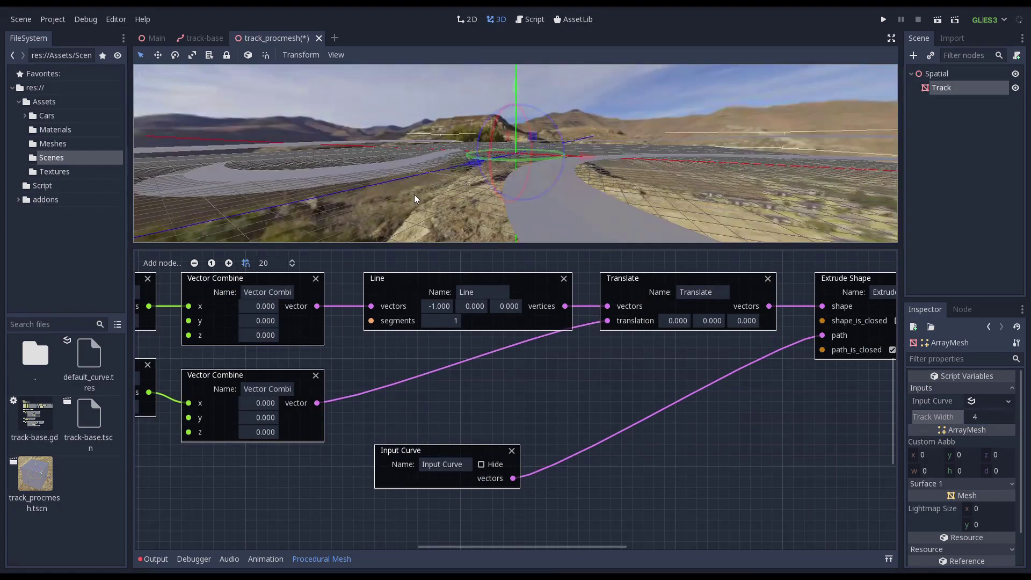
pyautogui.moveTo(458, 455); pyautogui.dragTo(716, 366)
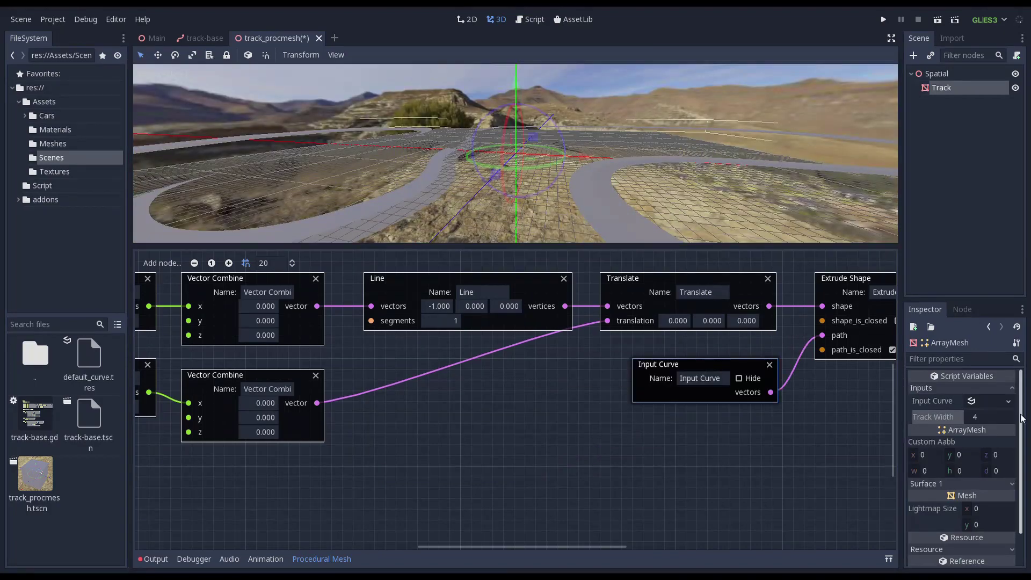
# Step: Give the mesh's Surface 1 a new SpatialMaterial and load the road texture as its albedo
pyautogui.moveTo(623, 545); pyautogui.dragTo(750, 545)
pyautogui.click(982, 502)
pyautogui.click(988, 489)
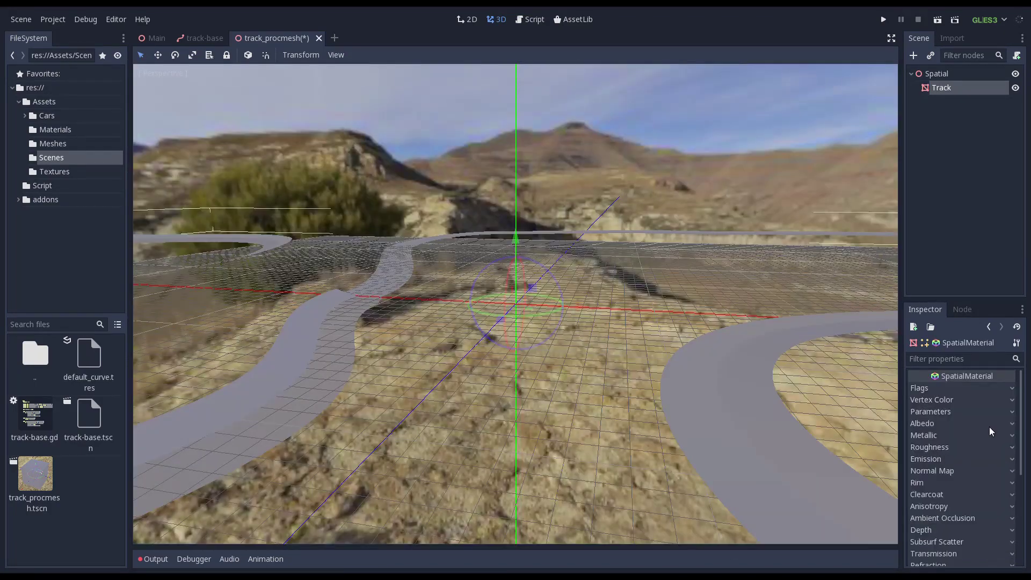
pyautogui.click(989, 425)
pyautogui.click(988, 452)
pyautogui.click(936, 562)
pyautogui.doubleClick(354, 137)
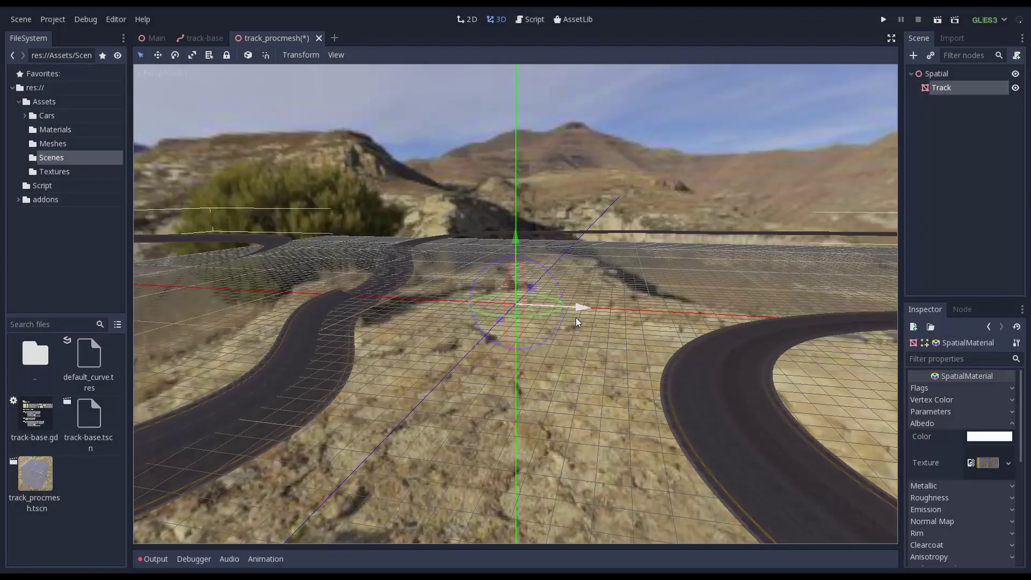
pyautogui.keyDown('shift'); pyautogui.moveTo(575, 318); pyautogui.dragTo(467, 292, button='middle'); pyautogui.keyUp('shift')
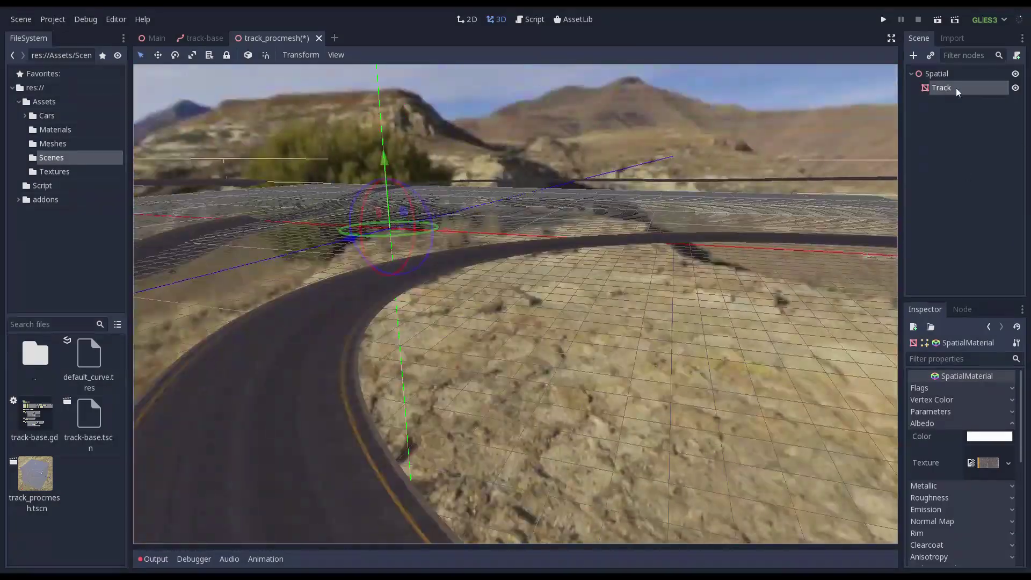
# Step: Add an Input Vectors node named Ground beneath the Vector Combine nodes in Track's mesh graph
pyautogui.click(957, 90)
pyautogui.moveTo(593, 546); pyautogui.dragTo(380, 547)
pyautogui.click(162, 263)
pyautogui.moveTo(162, 278)
pyautogui.click(236, 315)
pyautogui.moveTo(294, 309); pyautogui.dragTo(363, 415)
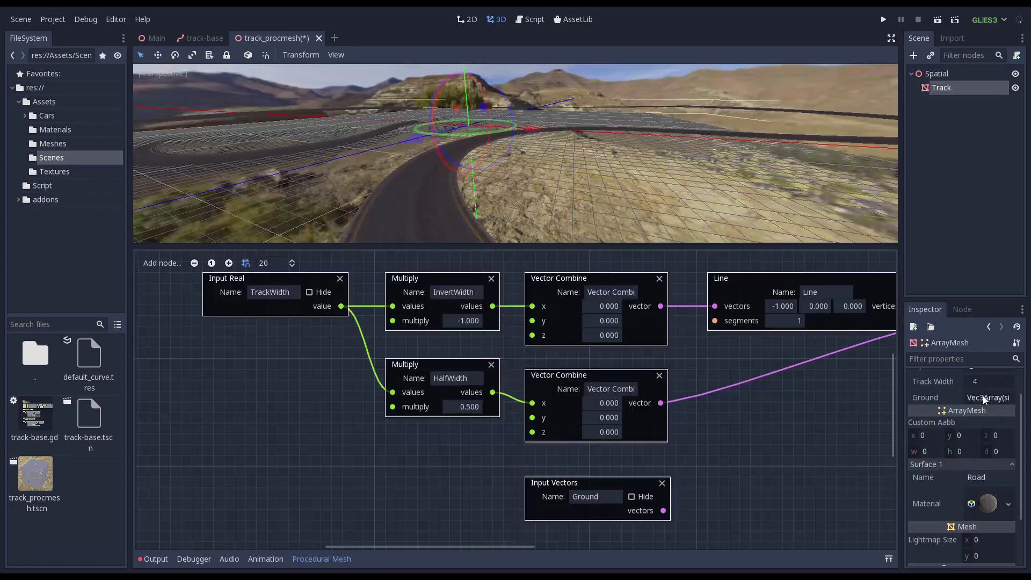
# Step: Add a second Extrude Shape node using Ground as shape and Input Curve as path, with only the path closed
pyautogui.moveTo(517, 549); pyautogui.dragTo(622, 547)
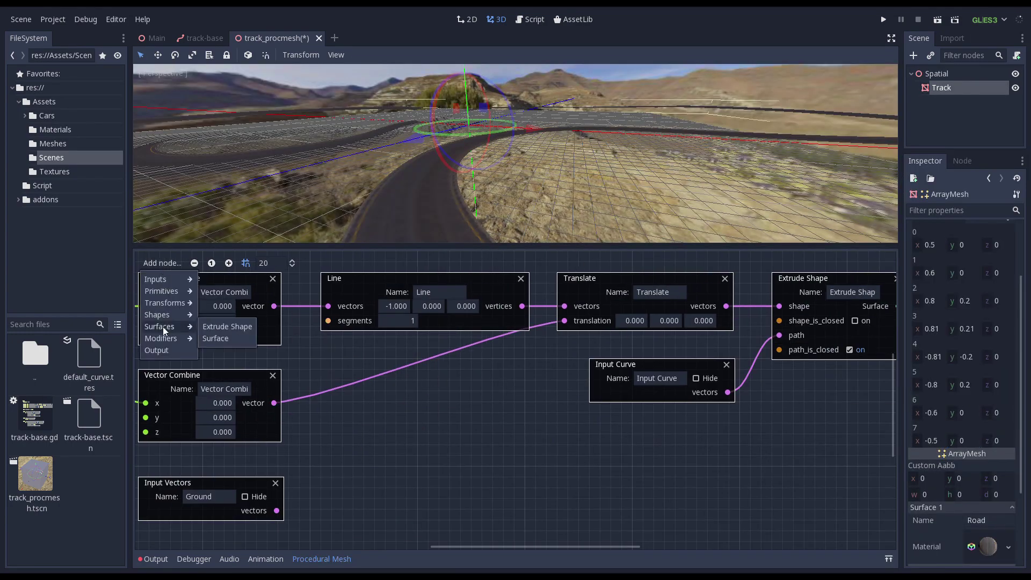
pyautogui.click(227, 326)
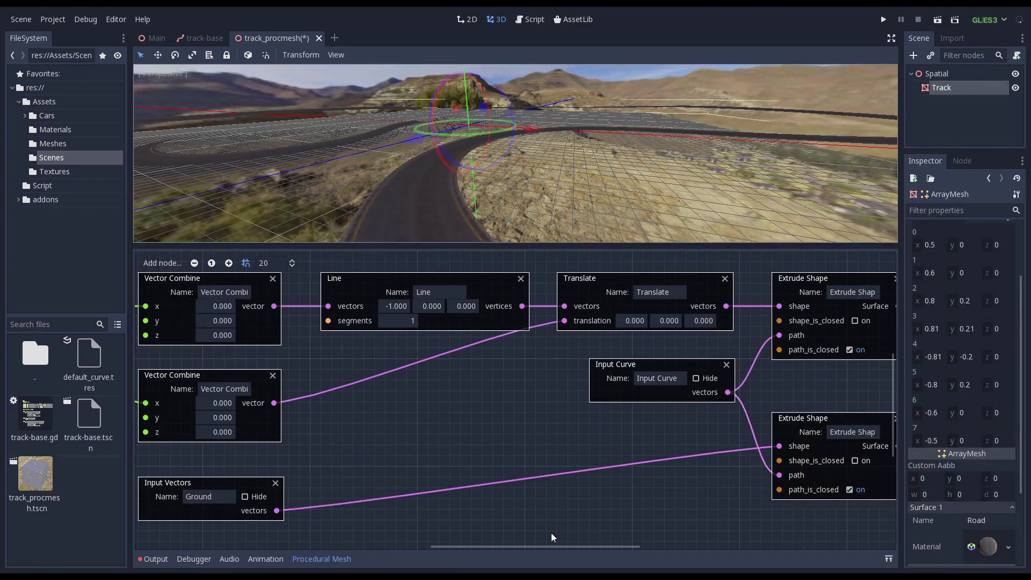